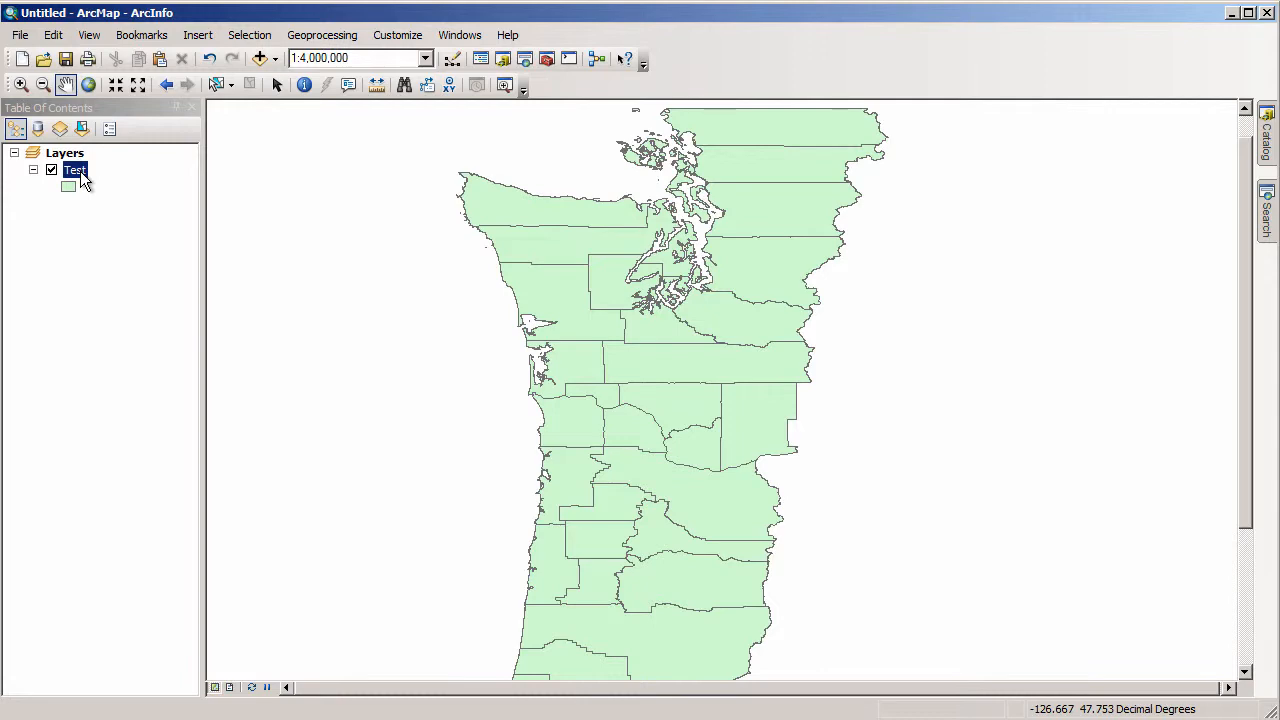
- Open the Test layer's attribute table and bring the BioRank and Tranparenc fields into view
right_click(83, 177)
click(162, 236)
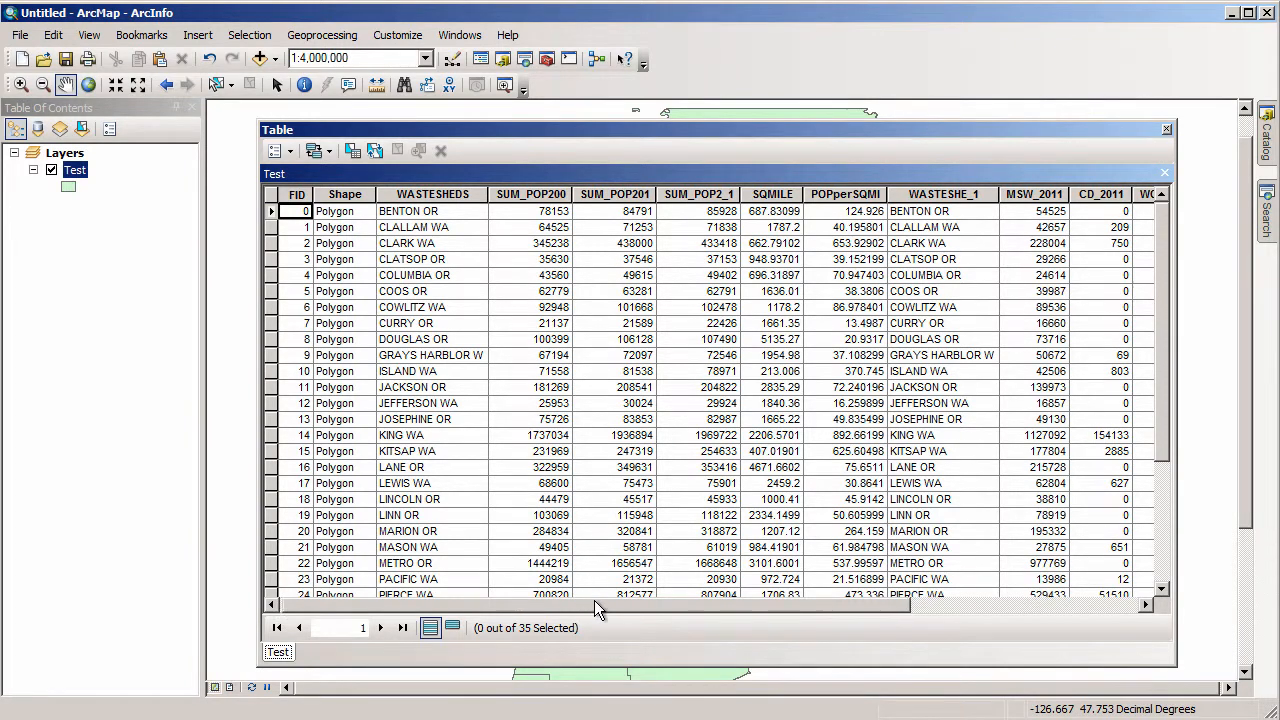
drag(595, 608, 850, 600)
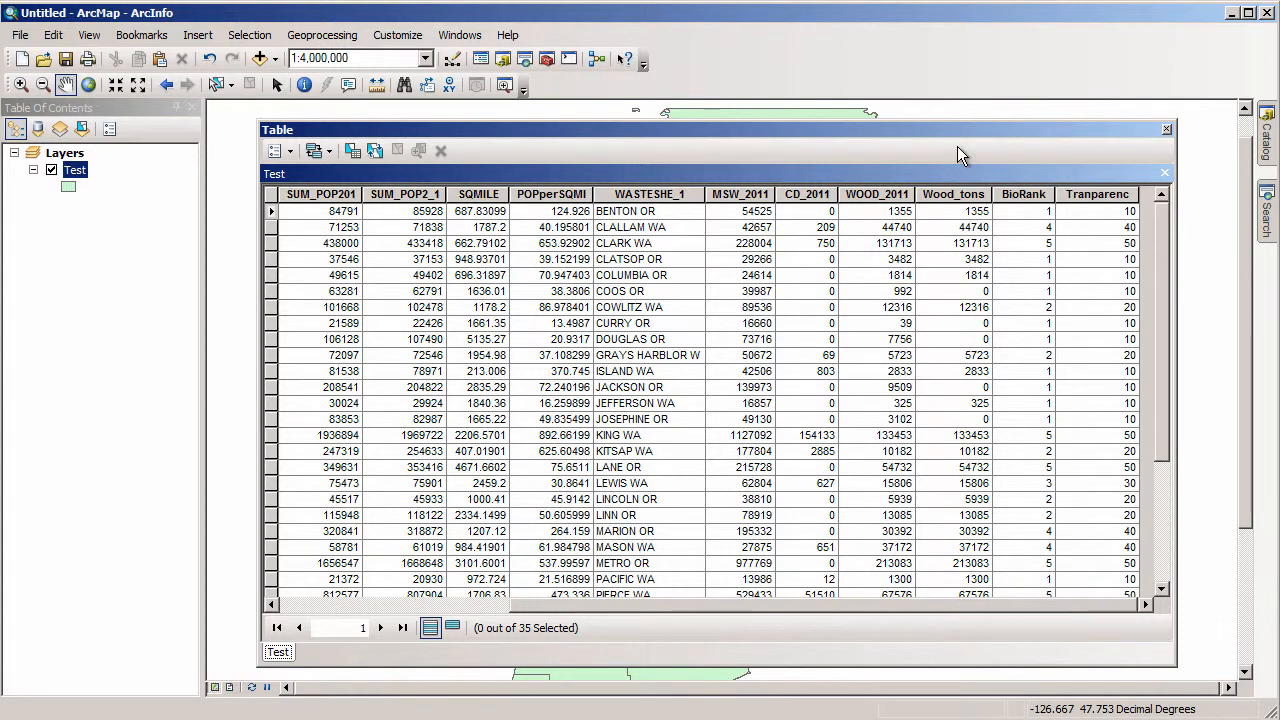
click(291, 150)
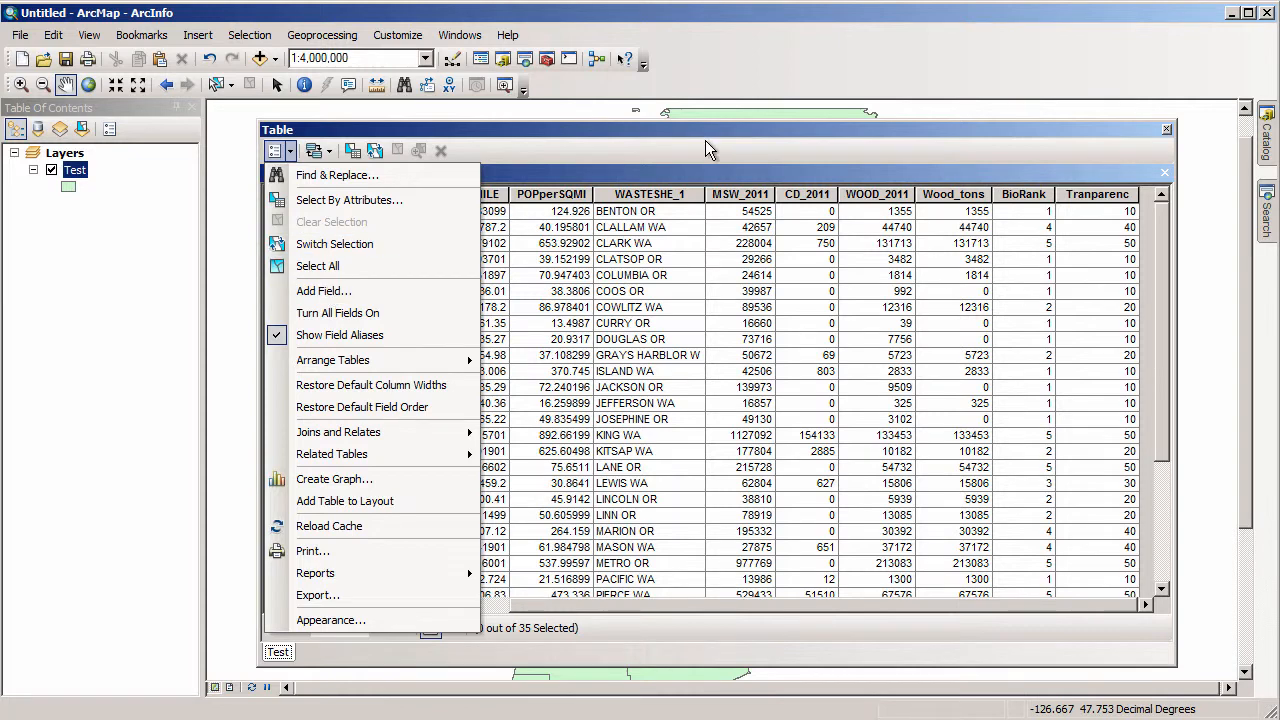
click(706, 145)
- Open the Field Calculator for the BioRank field
click(1018, 194)
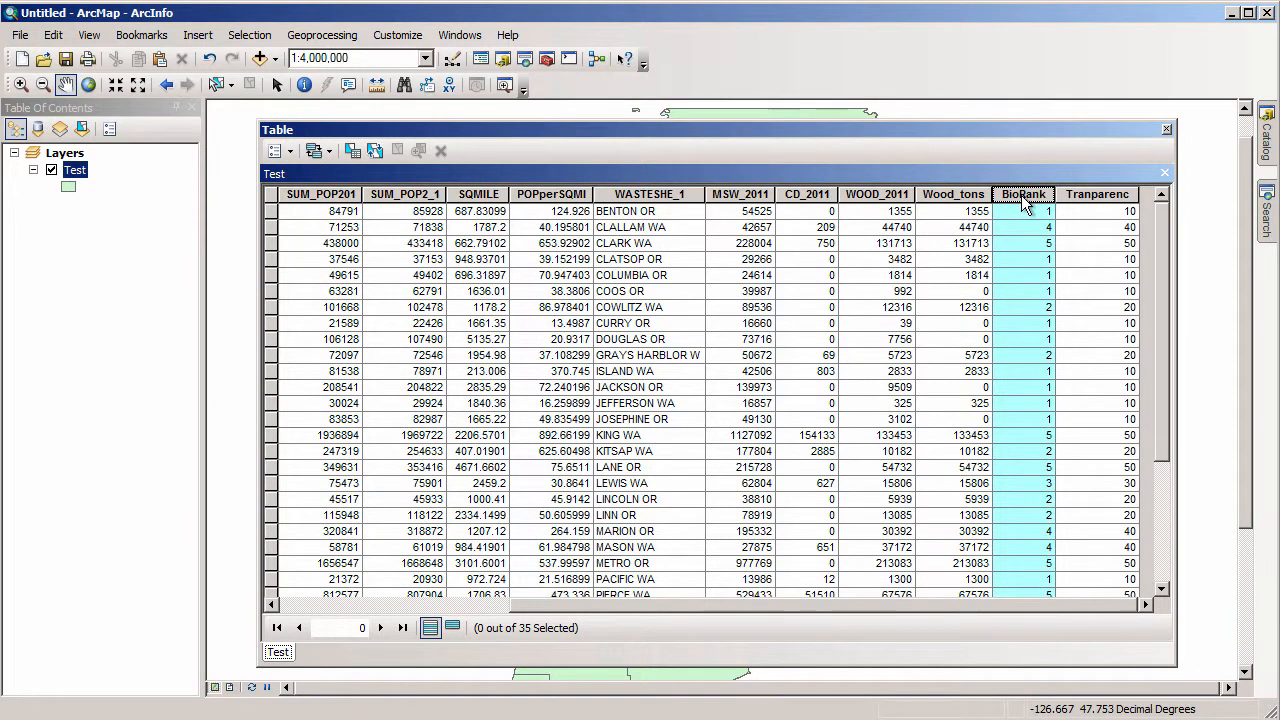
right_click(1024, 199)
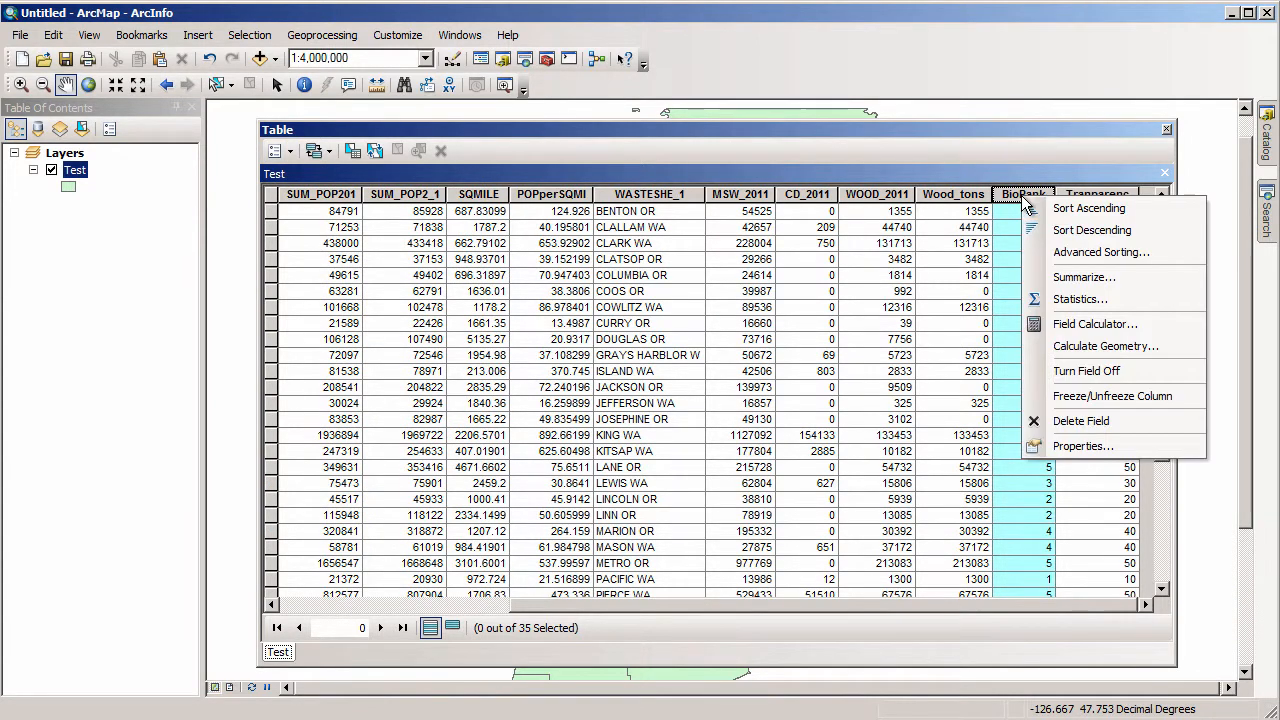
click(1110, 326)
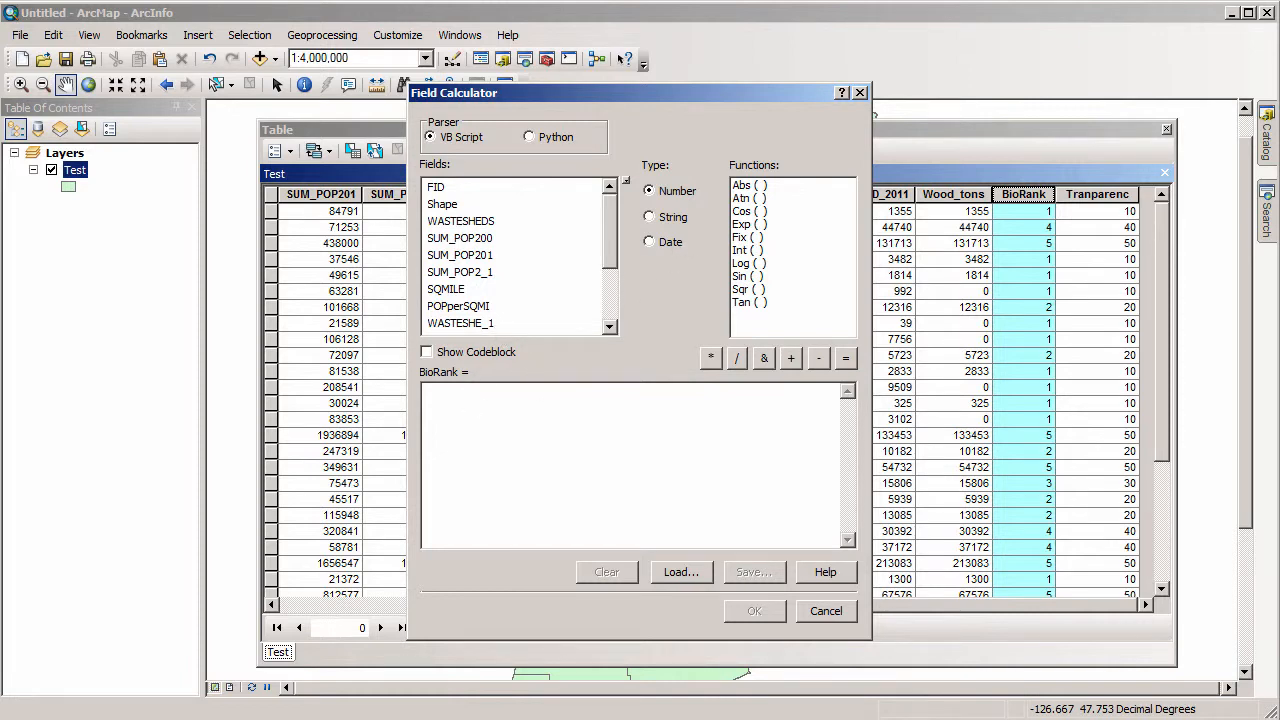
click(449, 308)
double_click(450, 310)
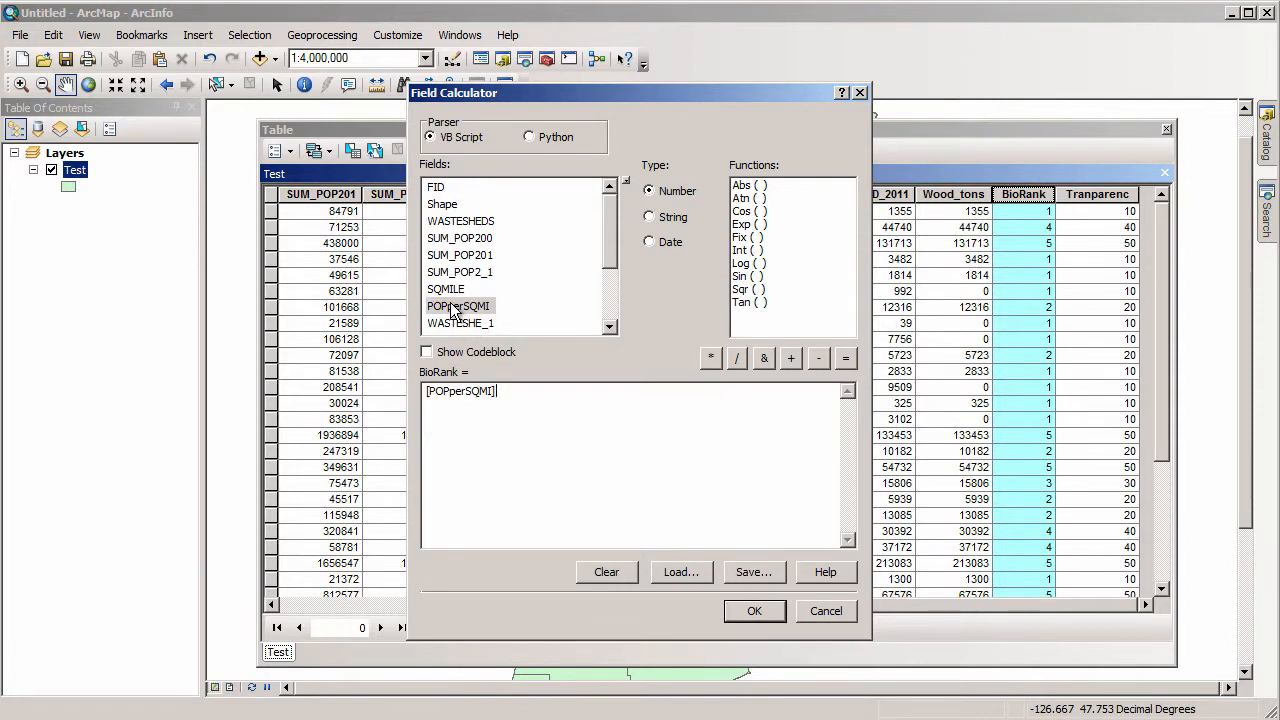
text(*4)
drag(510, 391, 400, 395)
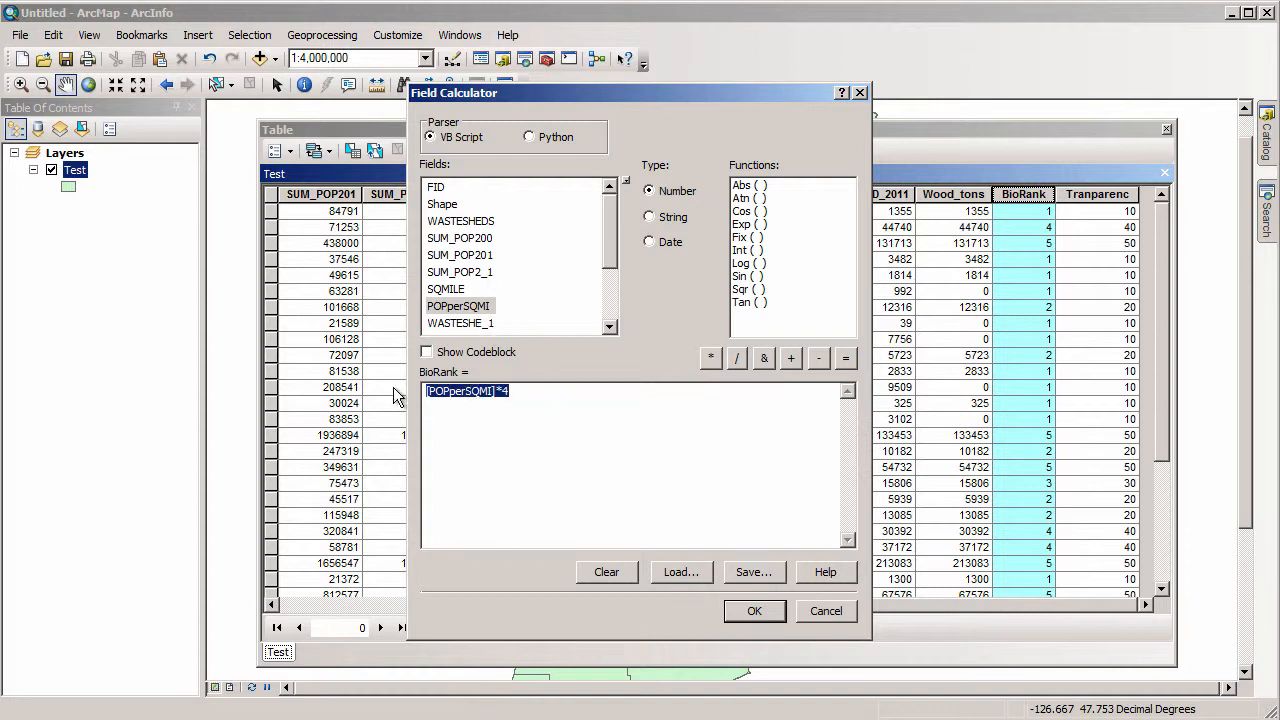
key(Delete)
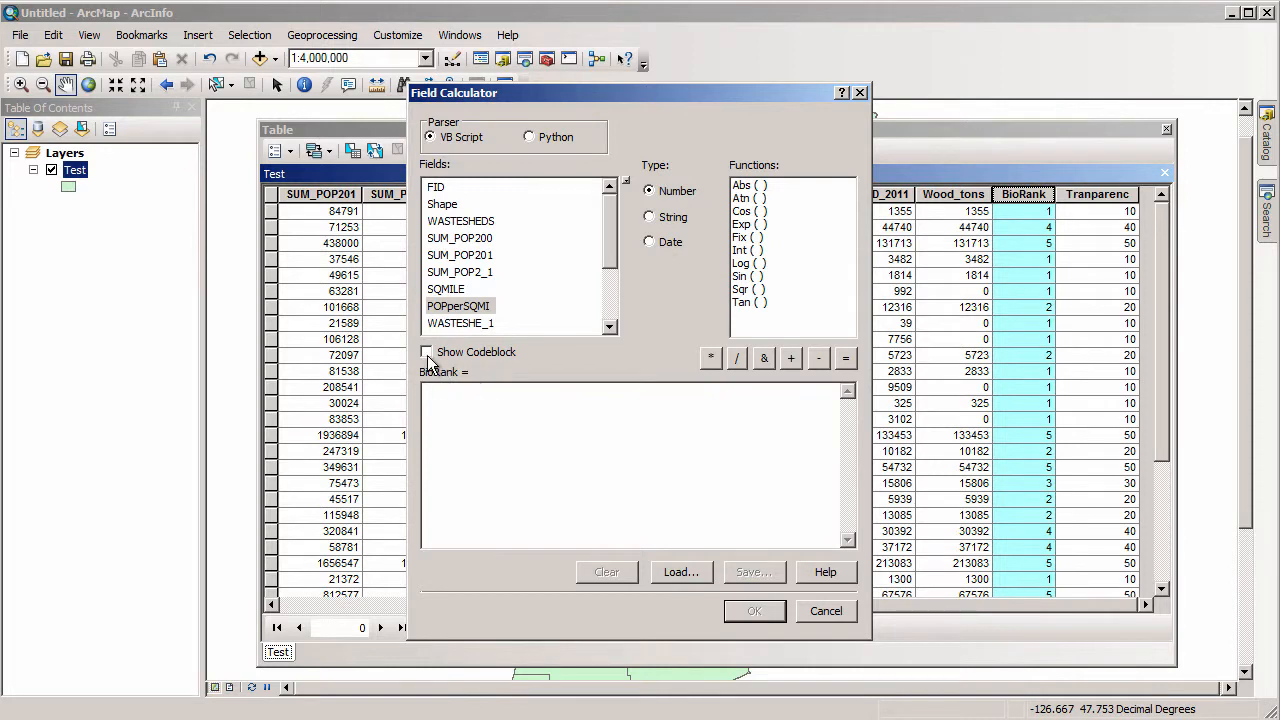
- Load the saved density script into the codeblock and delete the extra bracket after [Wood_tons] in the < 5000 condition
click(426, 352)
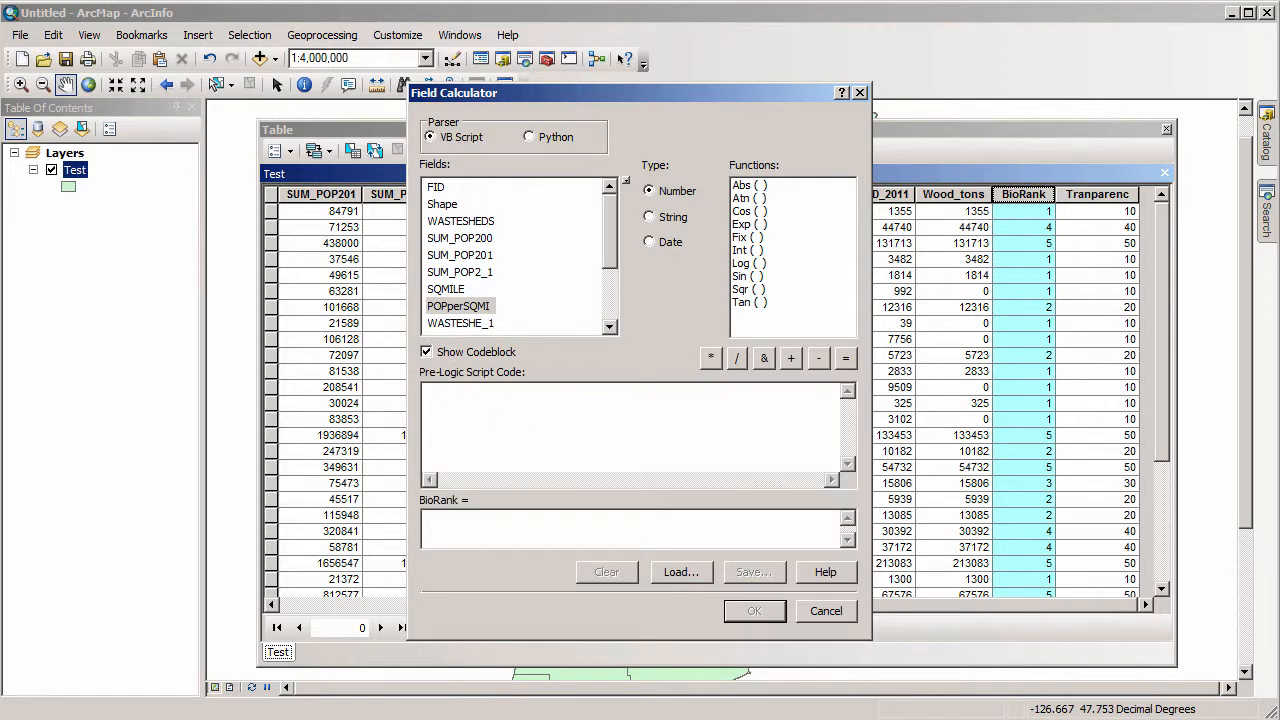
click(697, 571)
double_click(520, 297)
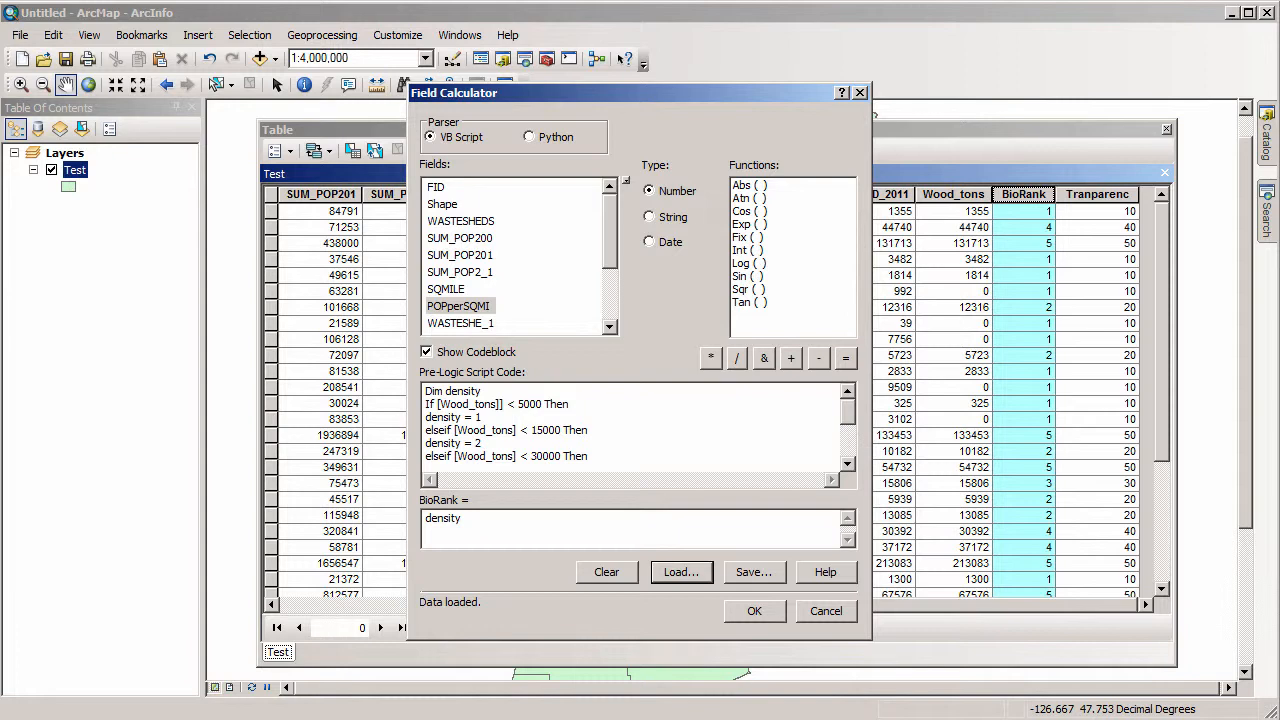
click(501, 404)
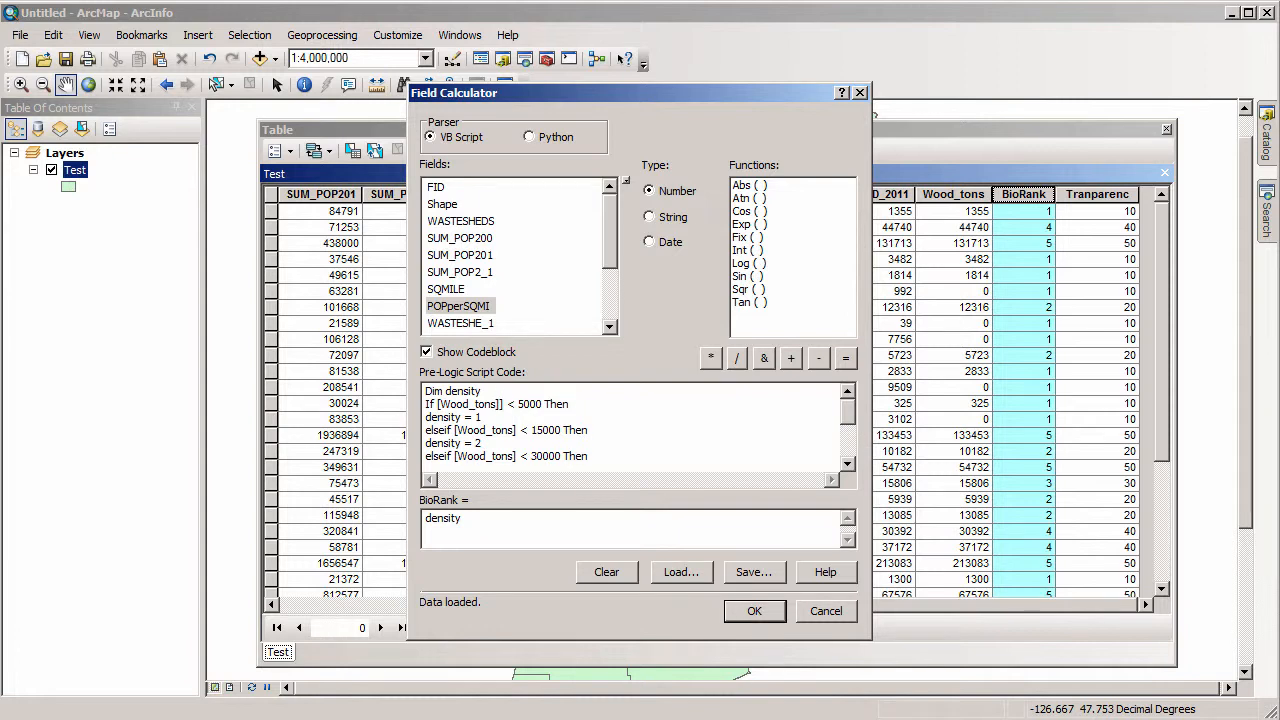
key(Delete)
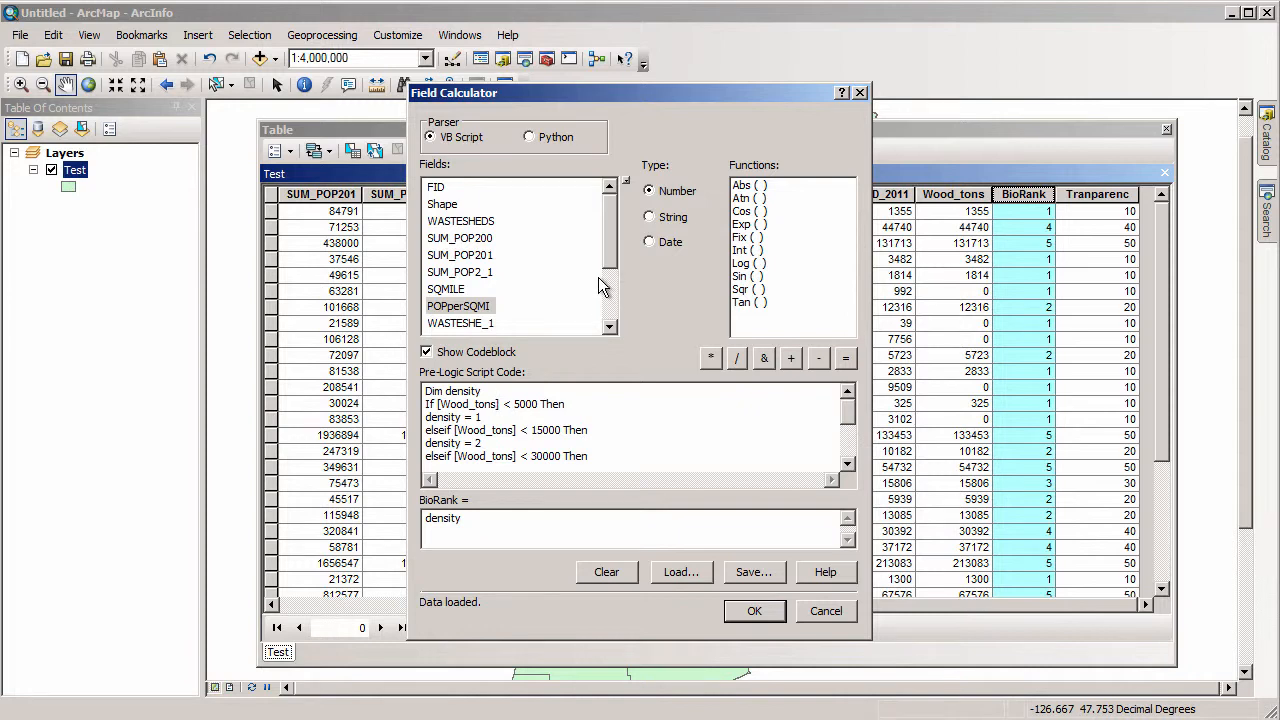
drag(610, 255, 612, 322)
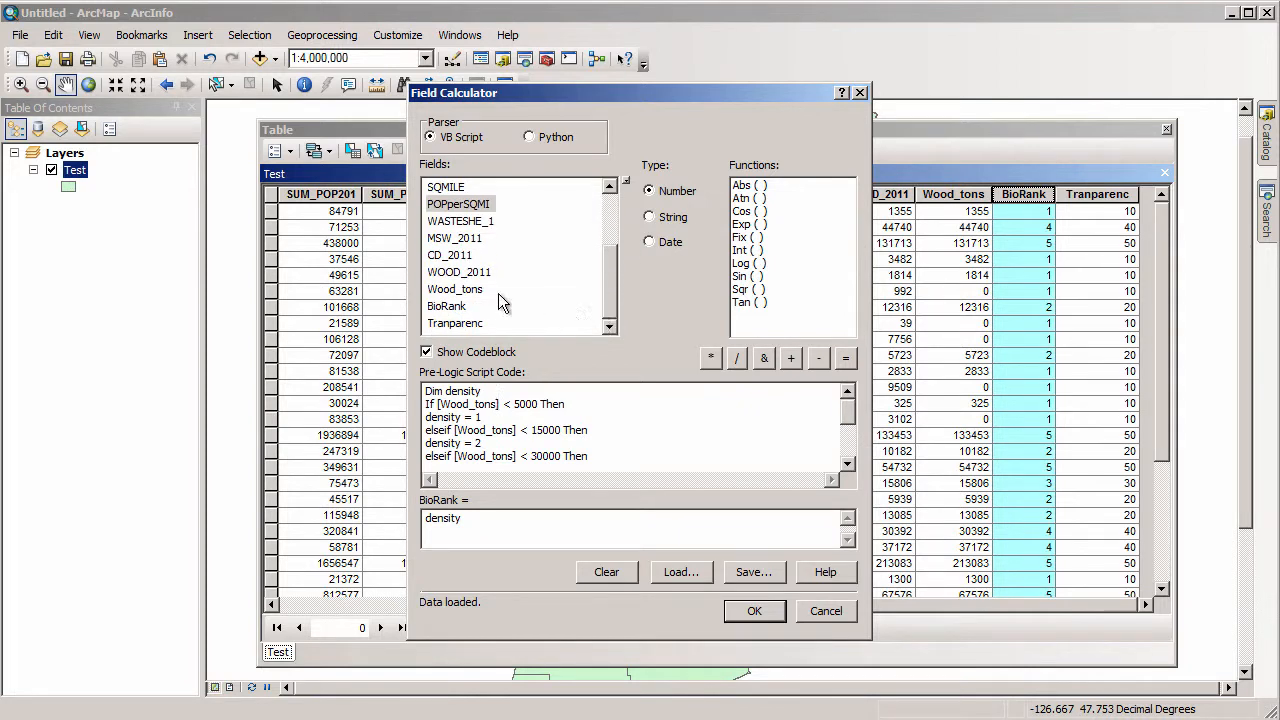
double_click(462, 290)
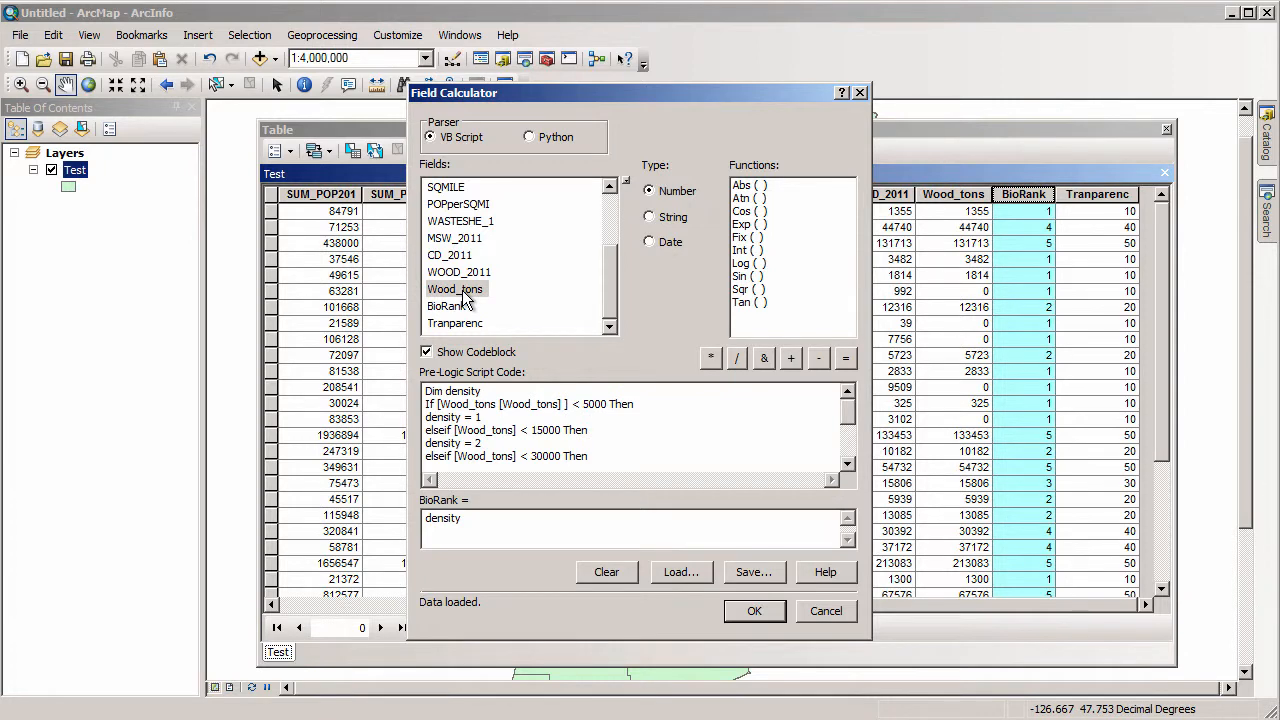
key(ctrl+z)
click(486, 417)
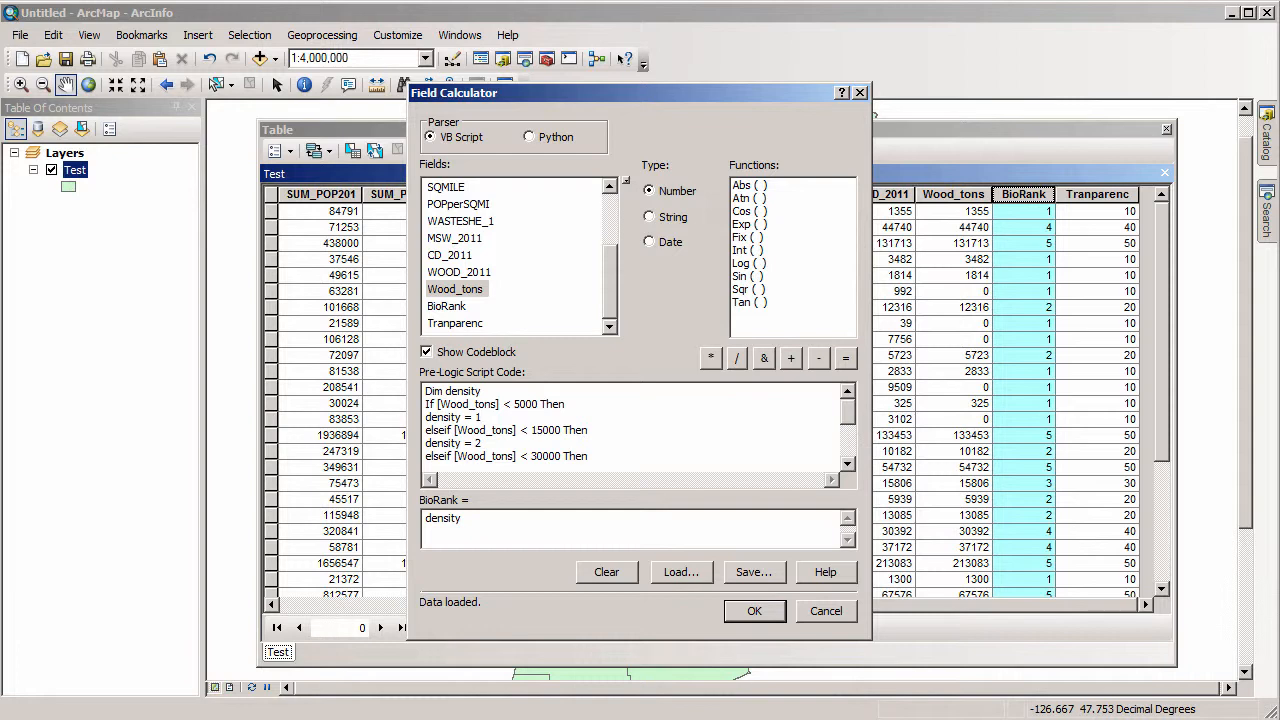
- Review the remaining Wood_tons conditions in the script and run the calculation for the BioRank field
click(848, 464)
click(848, 464)
click(848, 464)
click(848, 464)
click(848, 466)
click(848, 466)
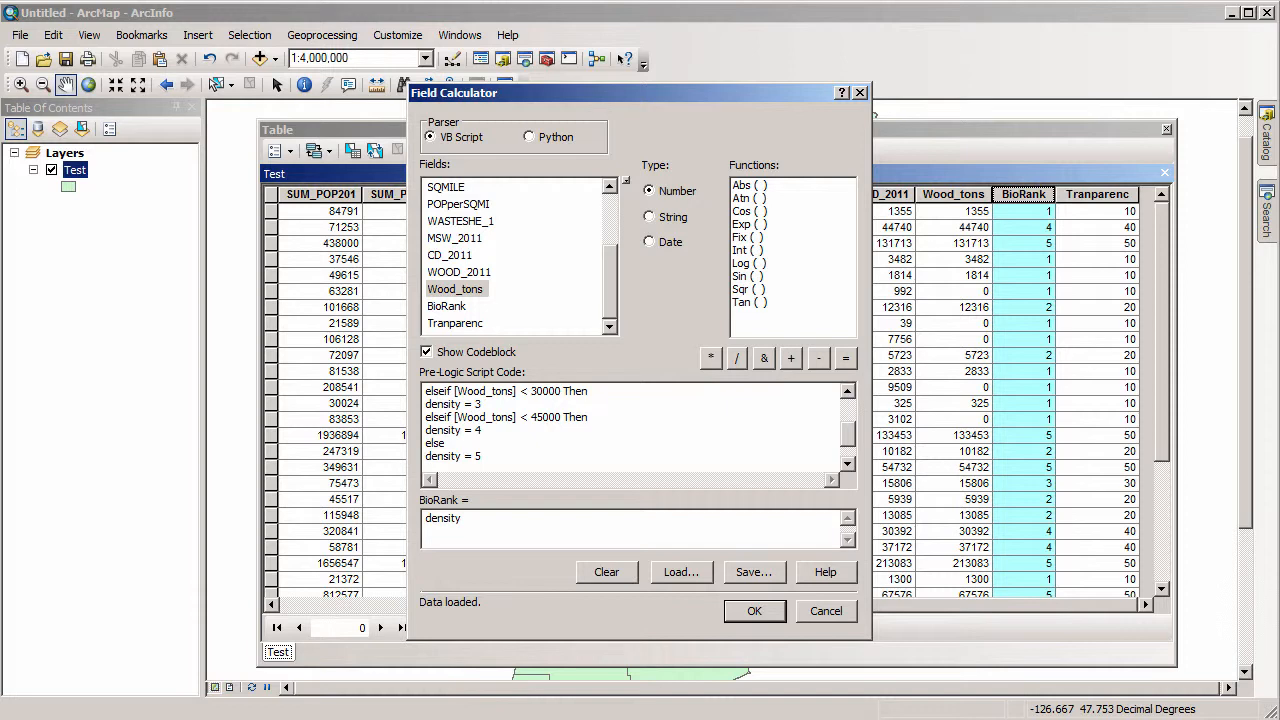
click(847, 464)
click(847, 464)
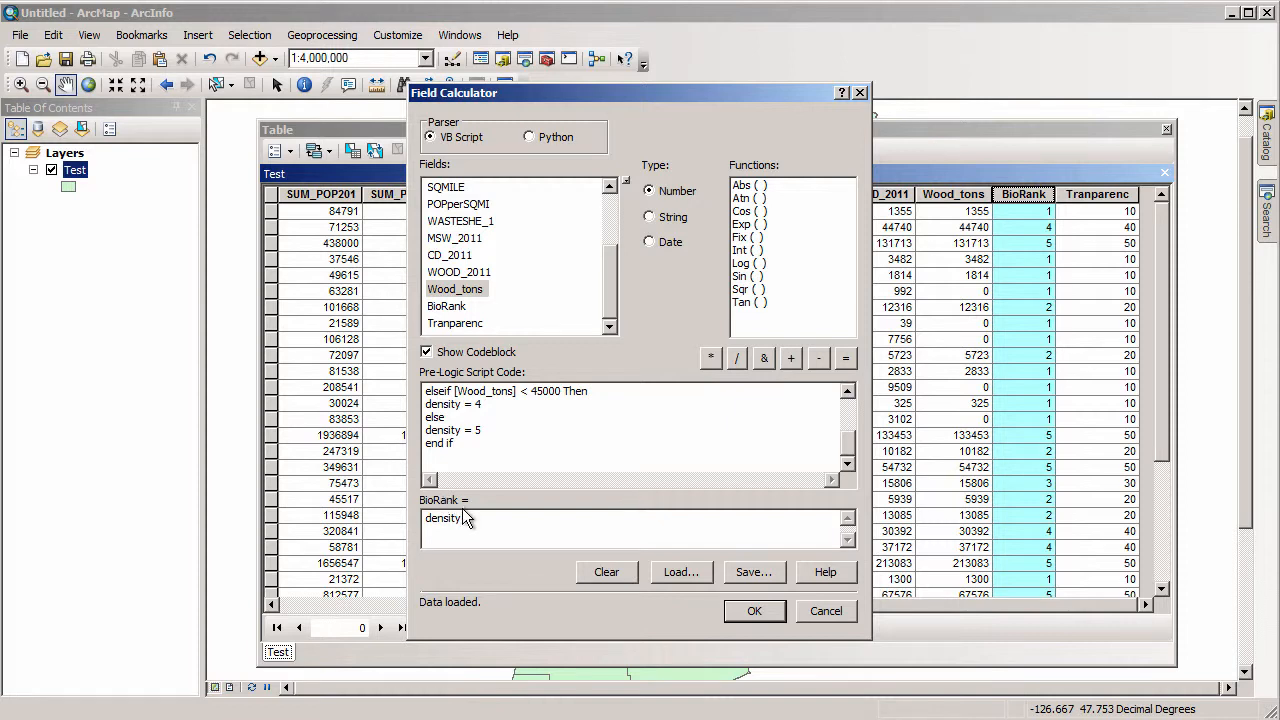
click(753, 612)
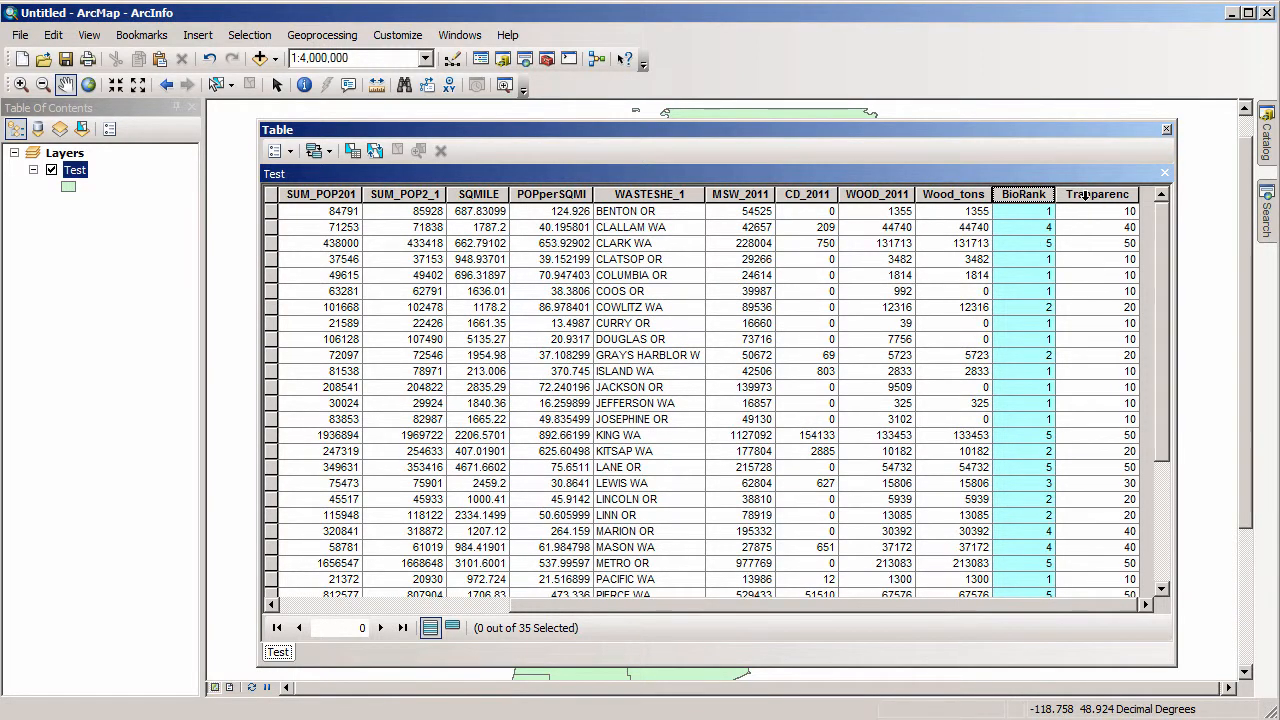
- Open the Field Calculator for the Tranparenc field and replace its script with the copied BioRank-based transparency code
click(1098, 195)
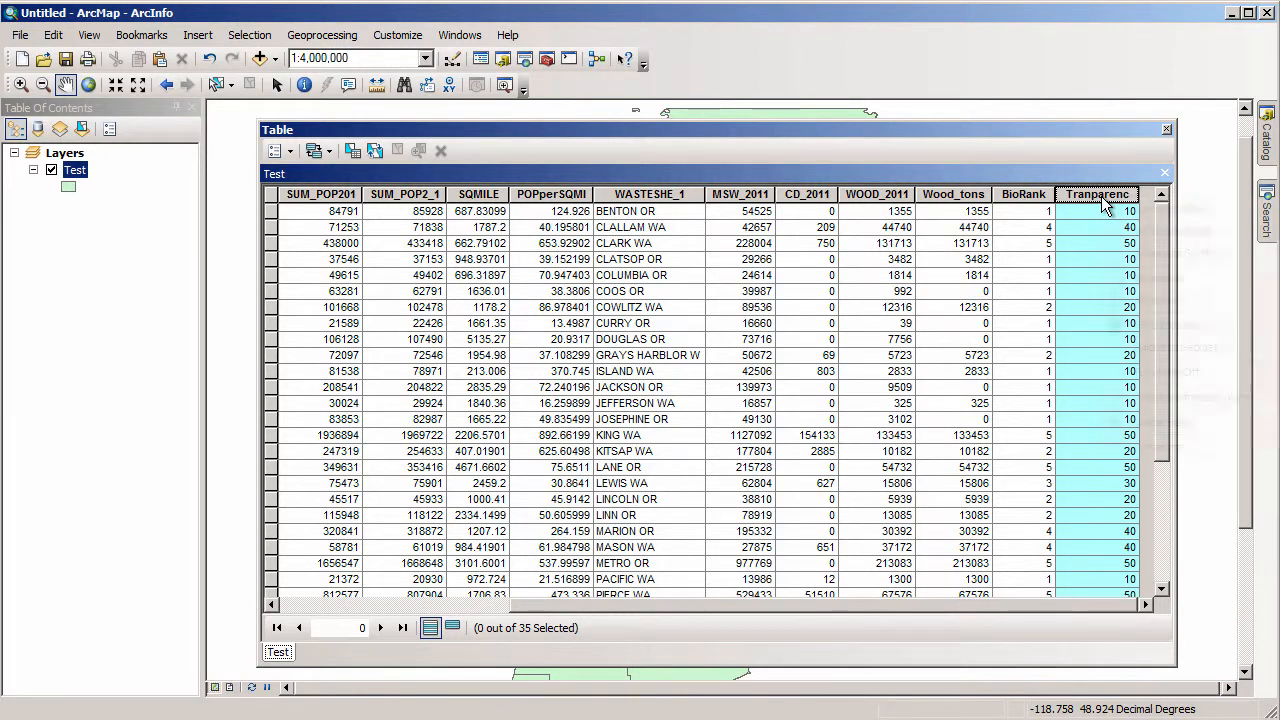
right_click(1104, 202)
click(1165, 326)
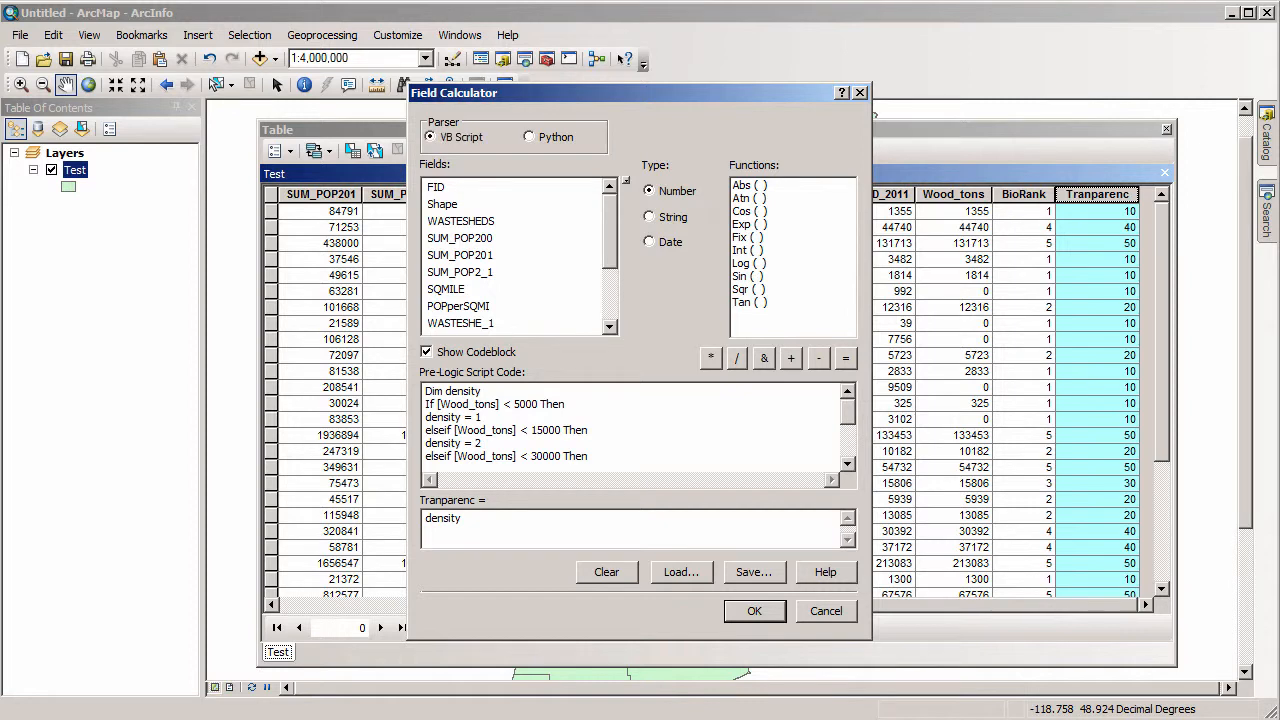
key(ctrl+a)
key(ctrl+v)
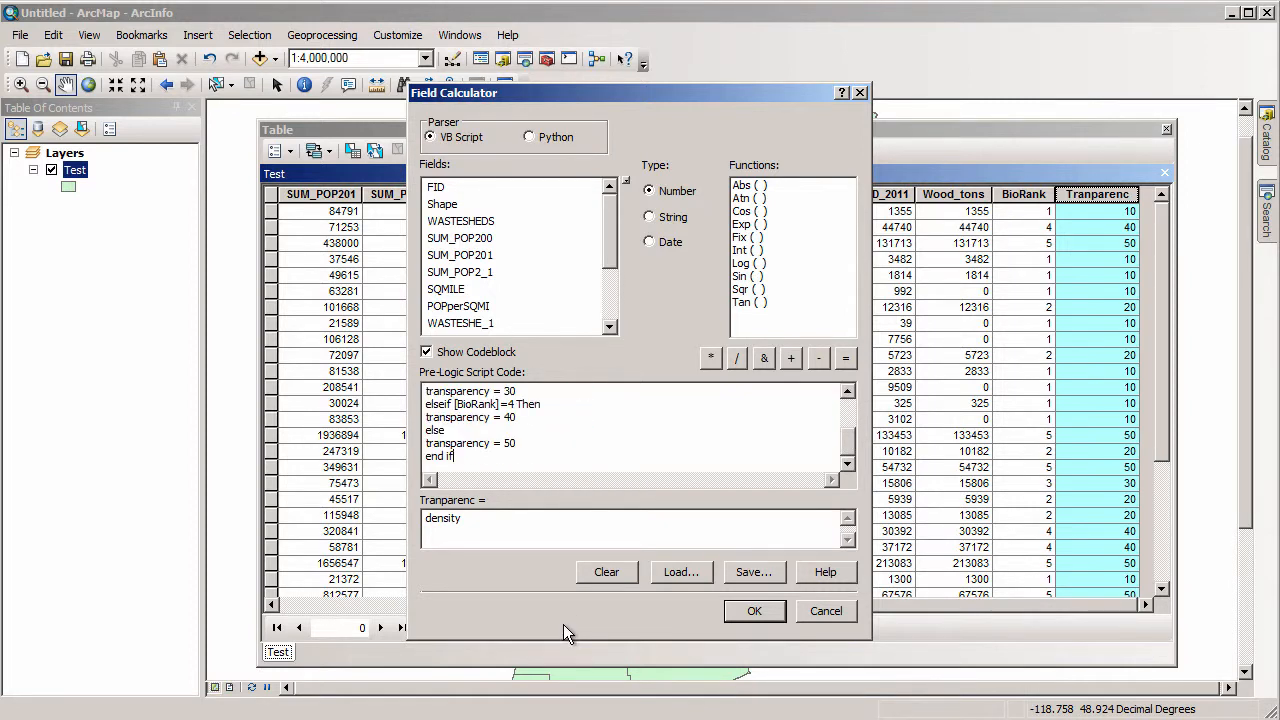
- Review the transparency script, set the Tranparenc expression to "transparency" and run the calculation
click(848, 392)
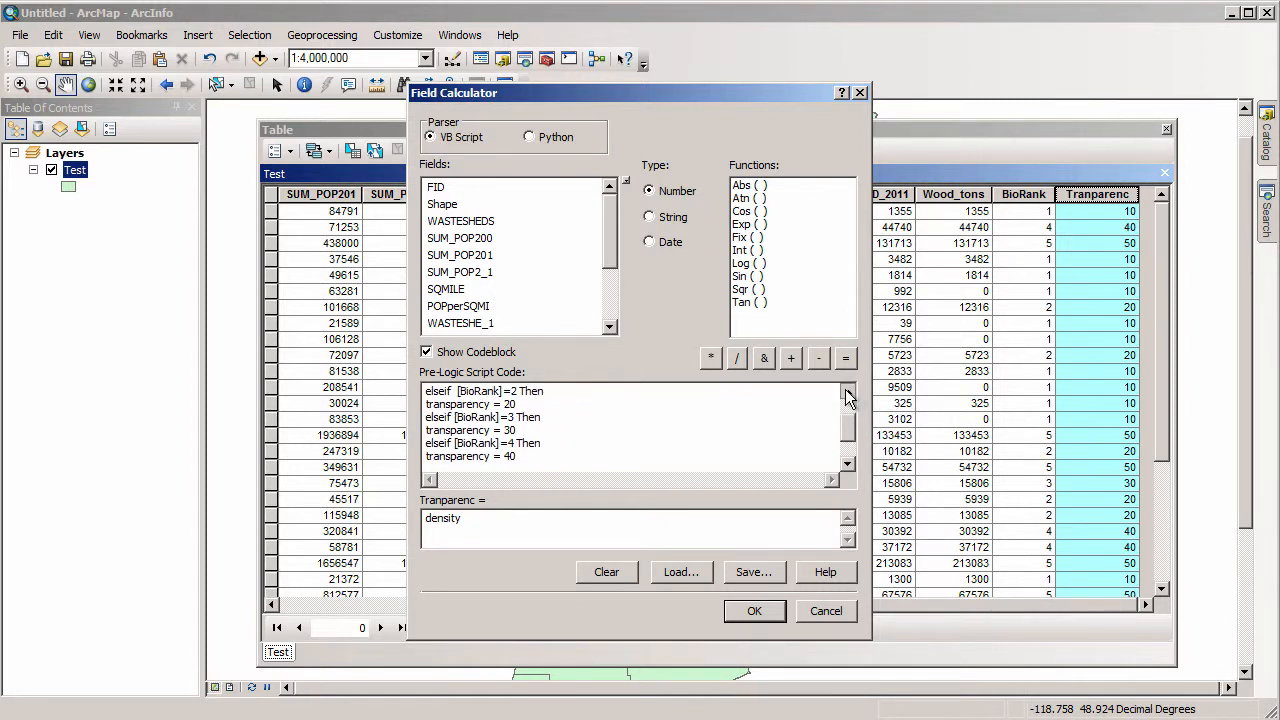
click(847, 395)
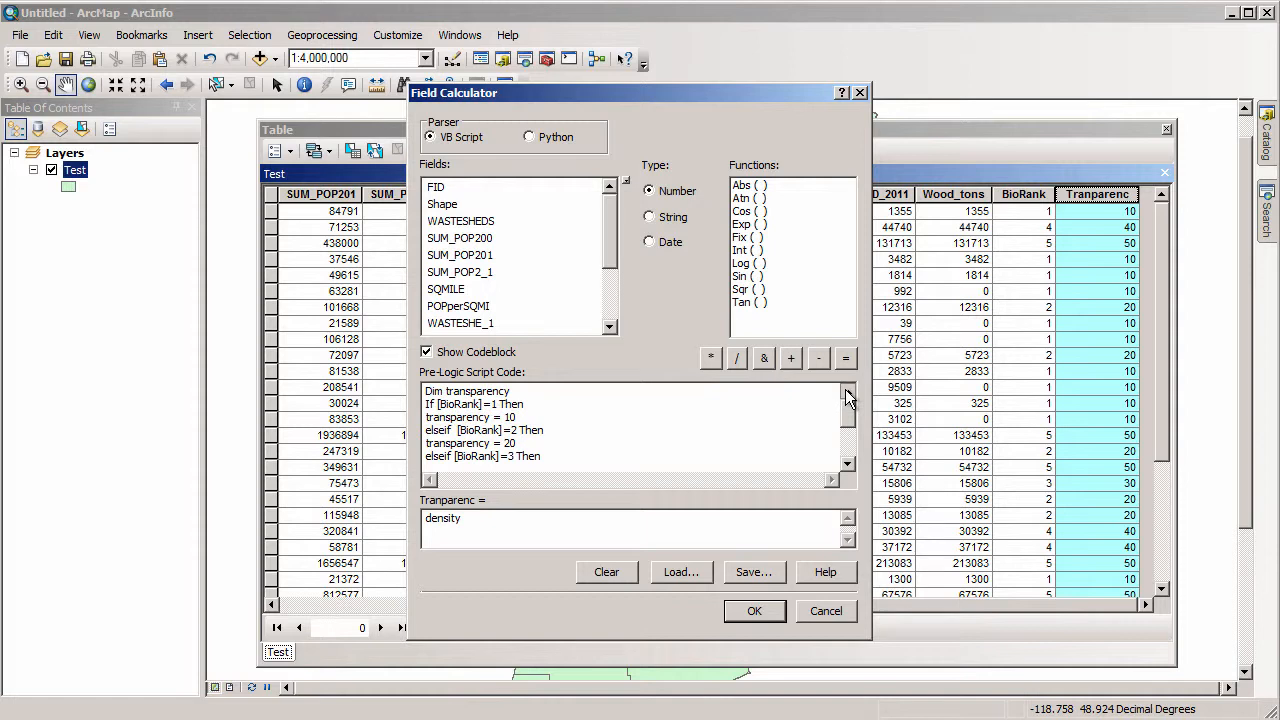
click(846, 473)
click(846, 473)
click(846, 473)
click(846, 473)
click(846, 473)
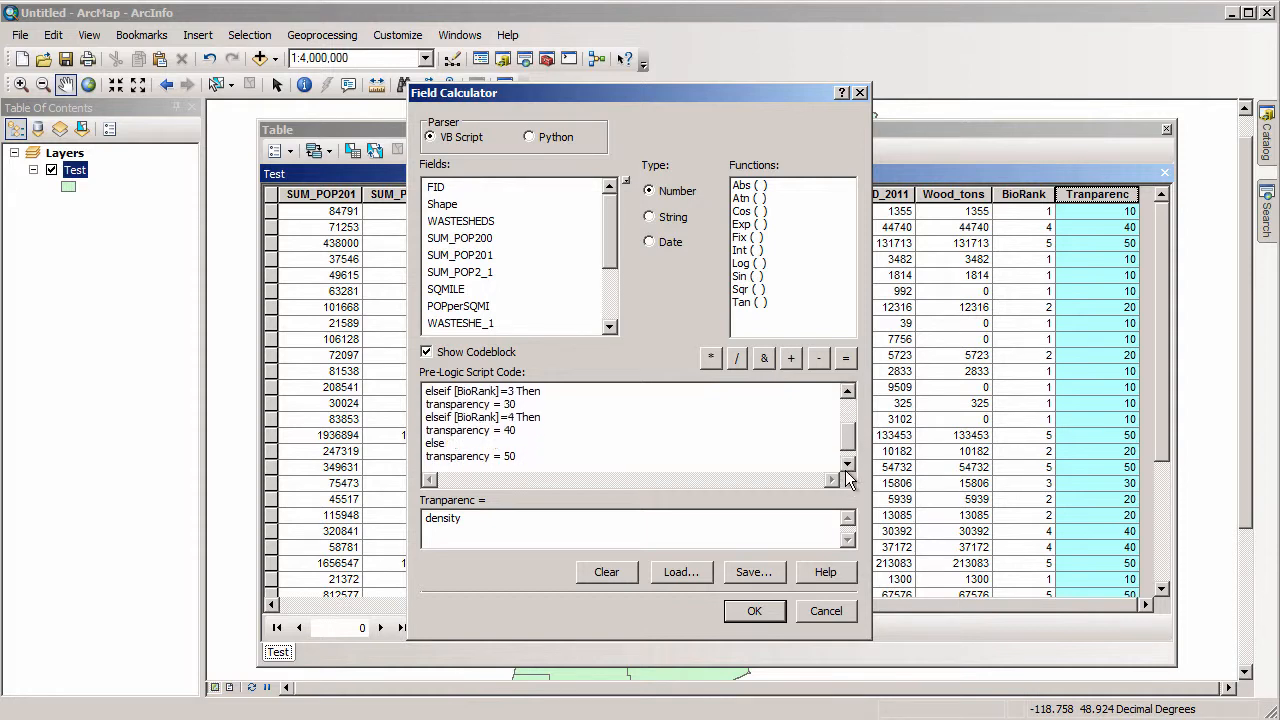
click(846, 473)
drag(464, 518, 395, 522)
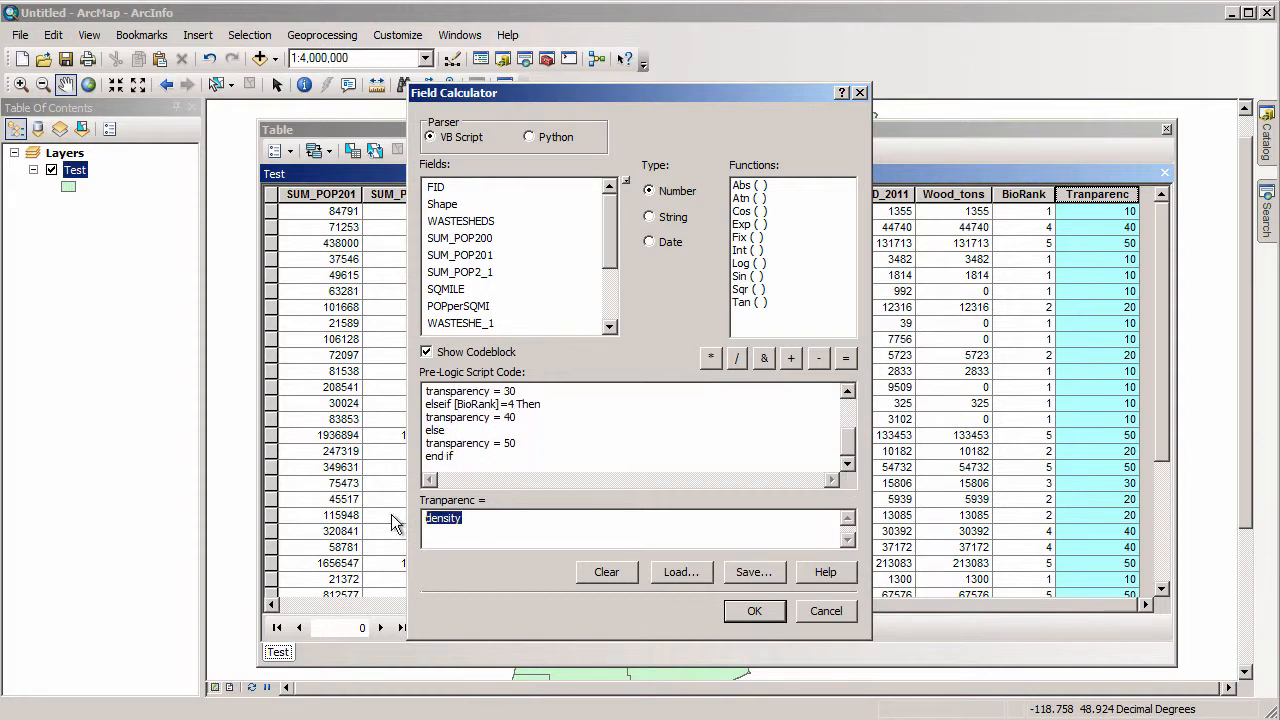
text(transparency)
click(754, 611)
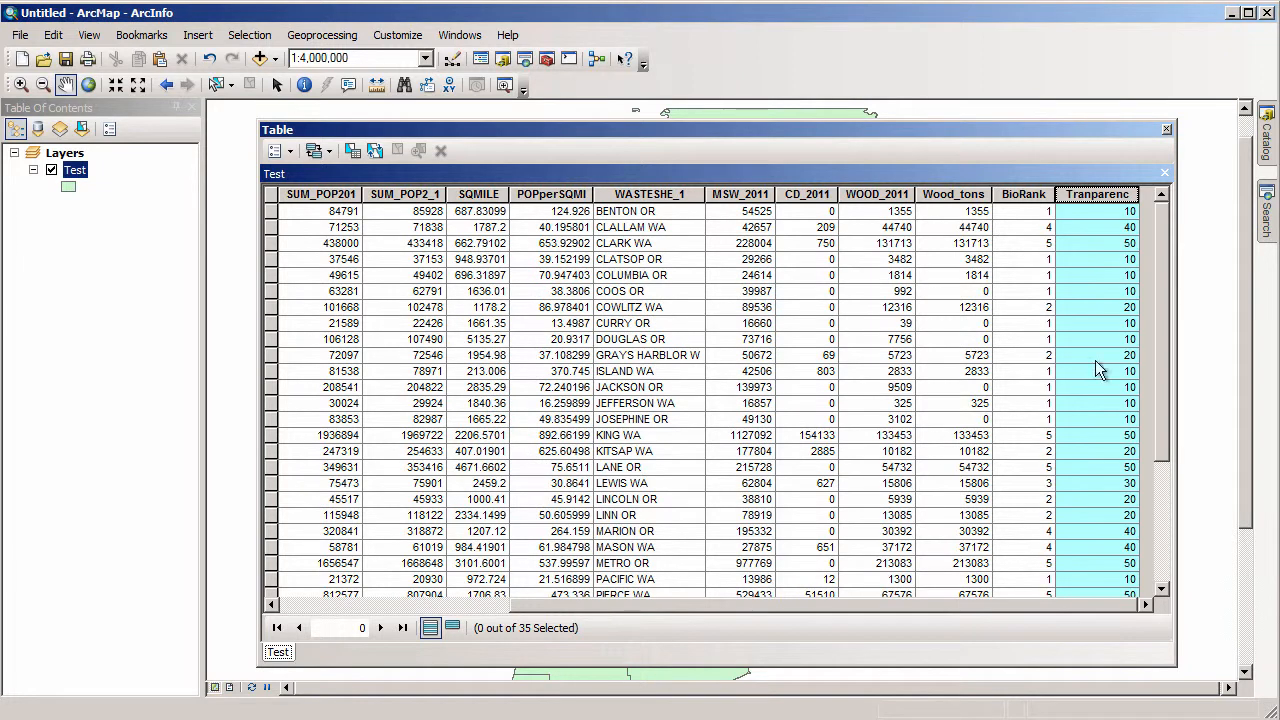
- Compare the BioRank and Tranparenc columns and close the attribute table
click(1023, 198)
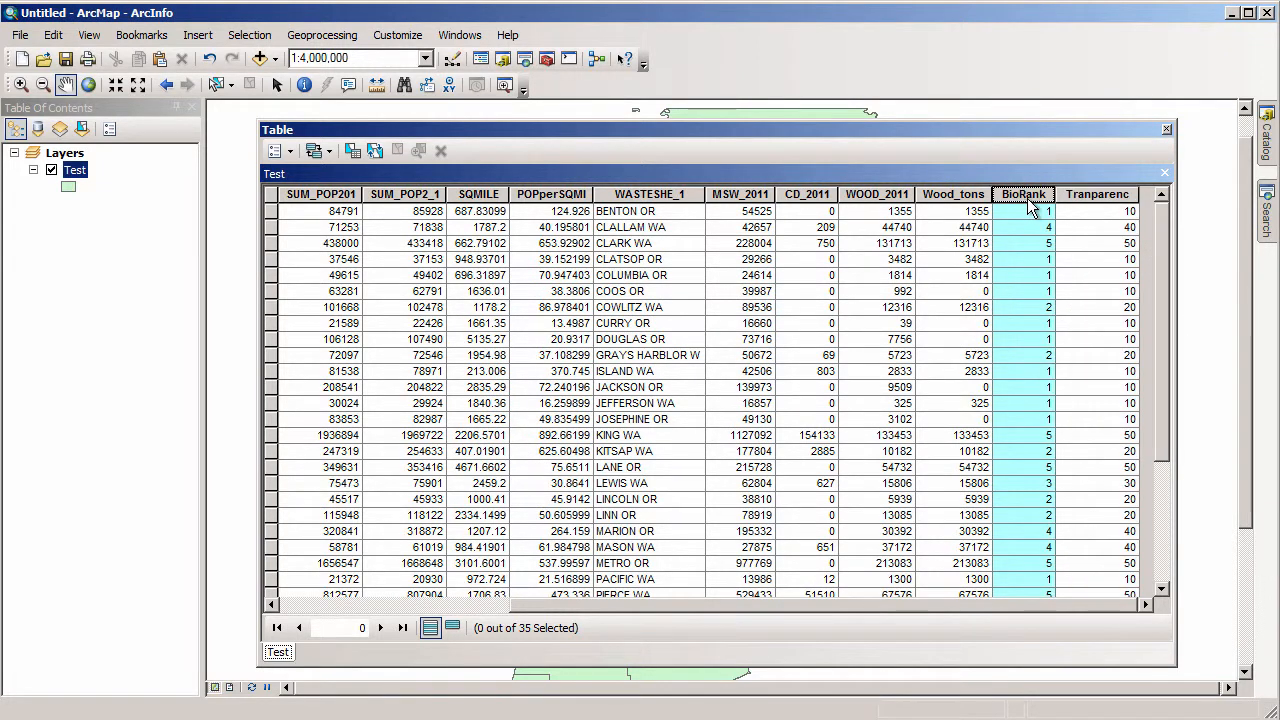
click(1087, 198)
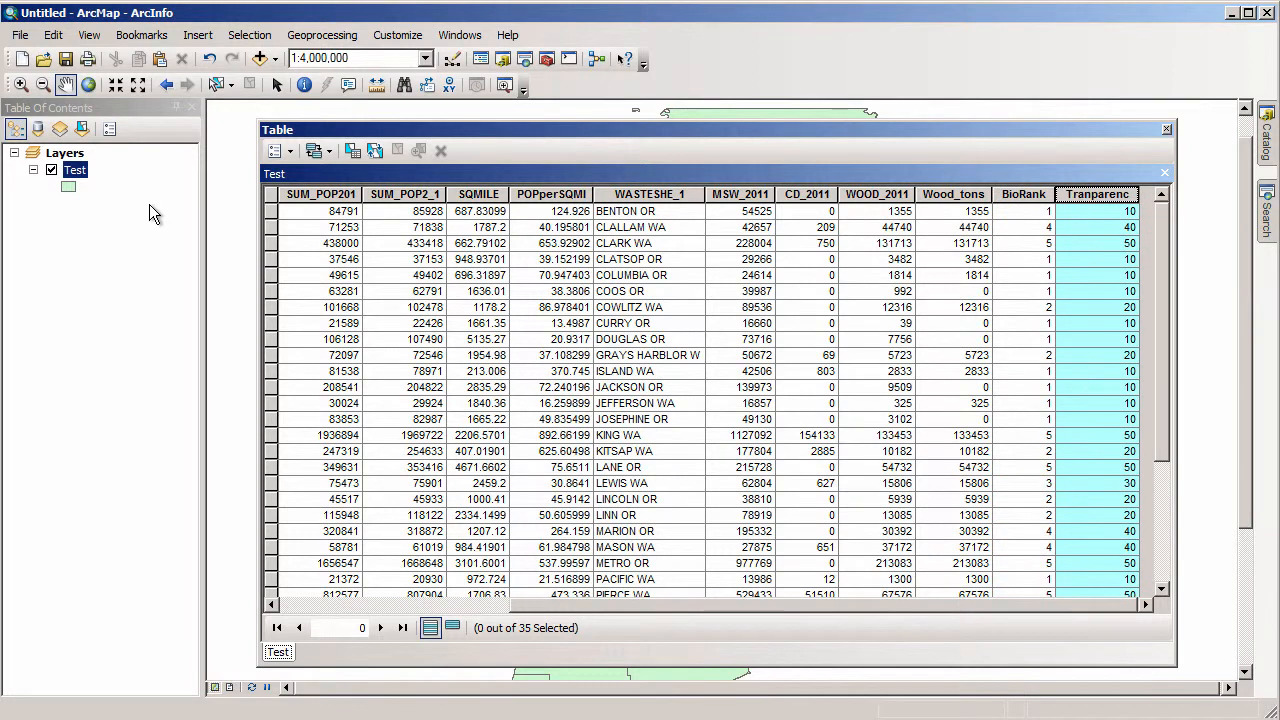
click(1165, 131)
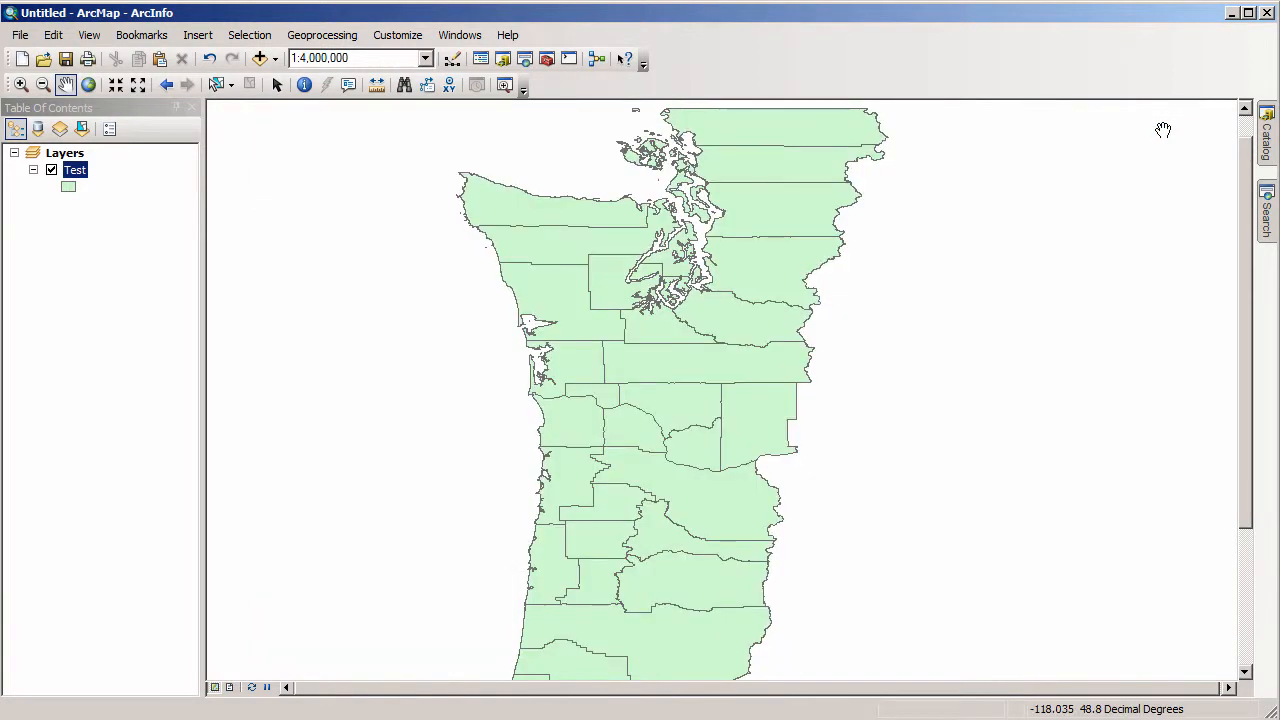
- Set the Test layer's symbology to unique values categories with BioRank as the value field
right_click(85, 178)
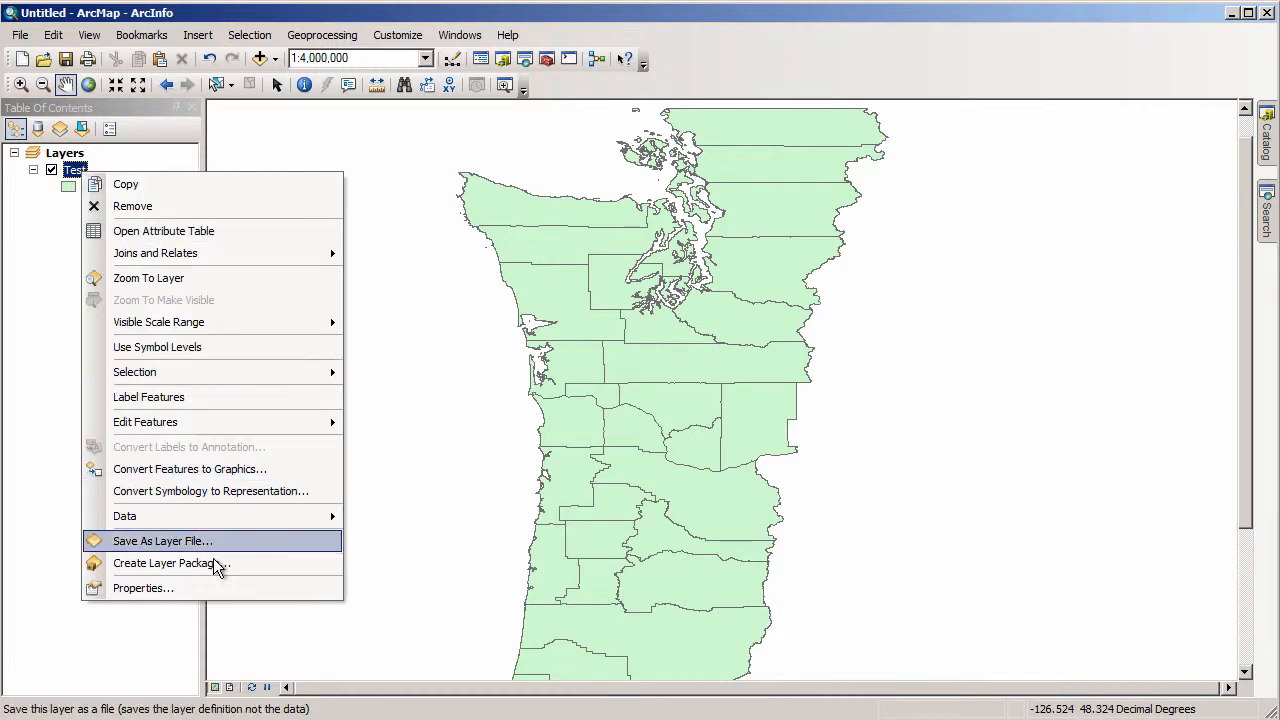
click(161, 590)
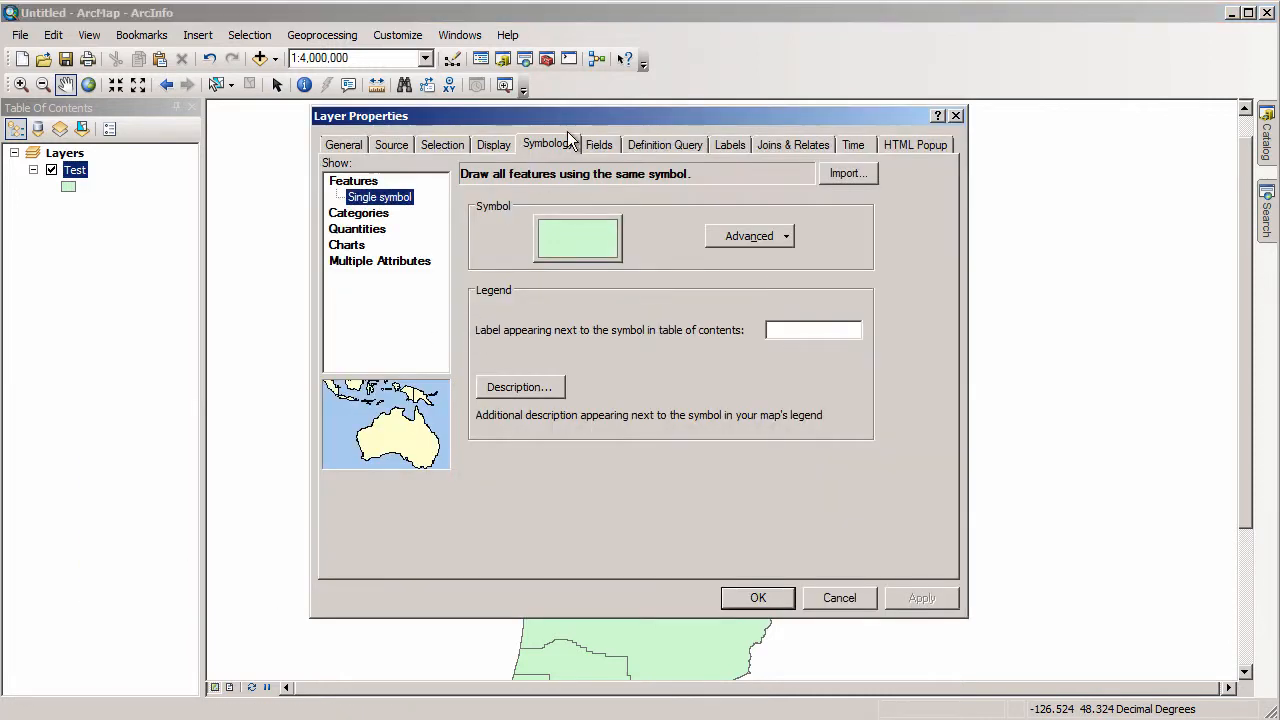
click(360, 216)
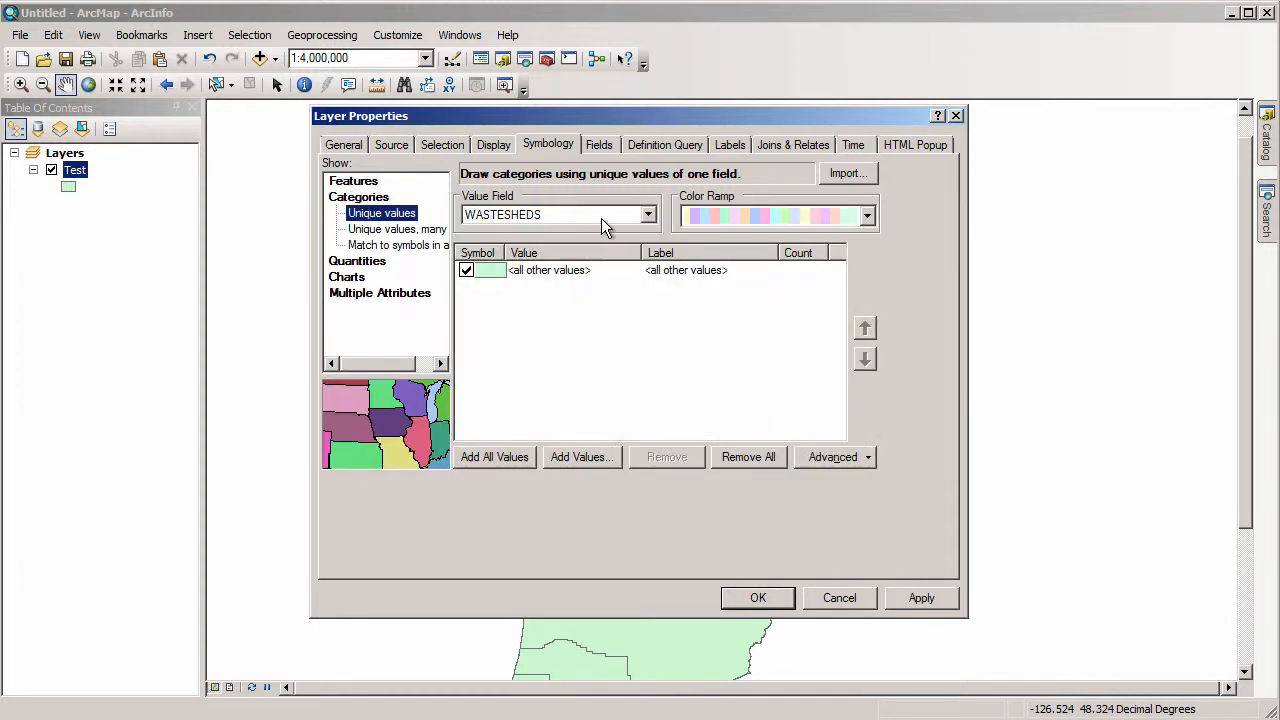
click(647, 216)
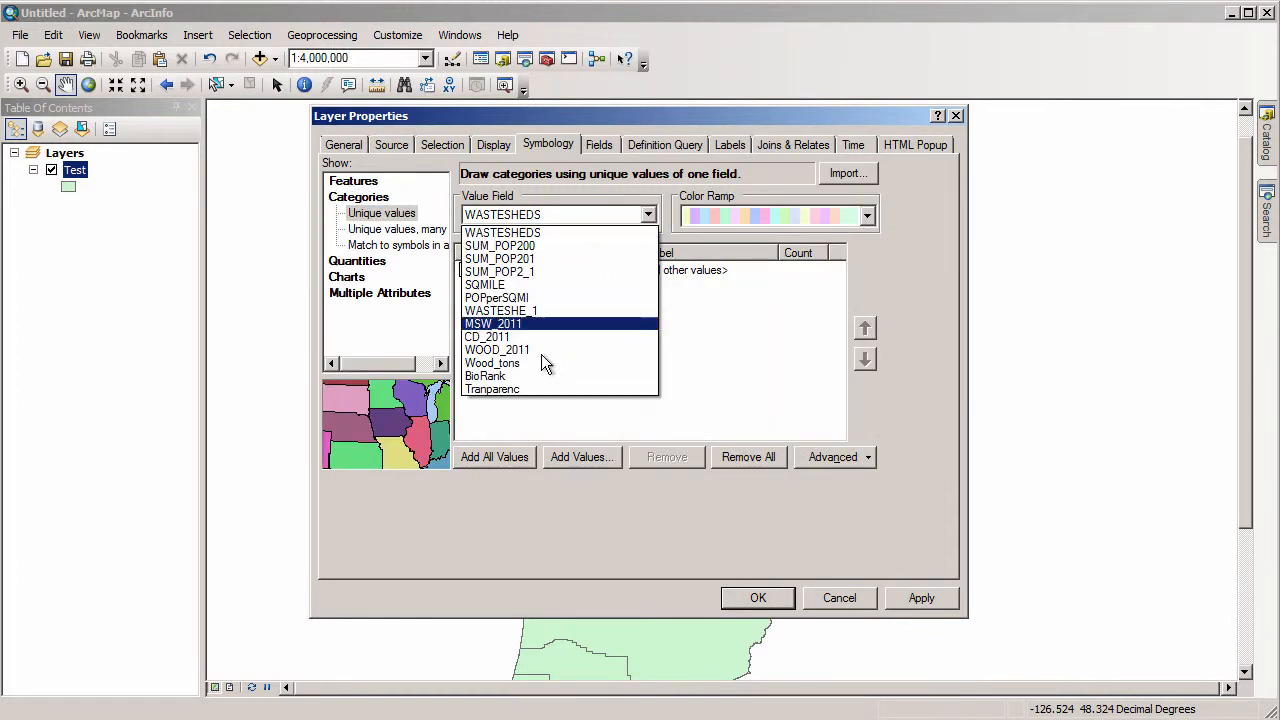
click(485, 376)
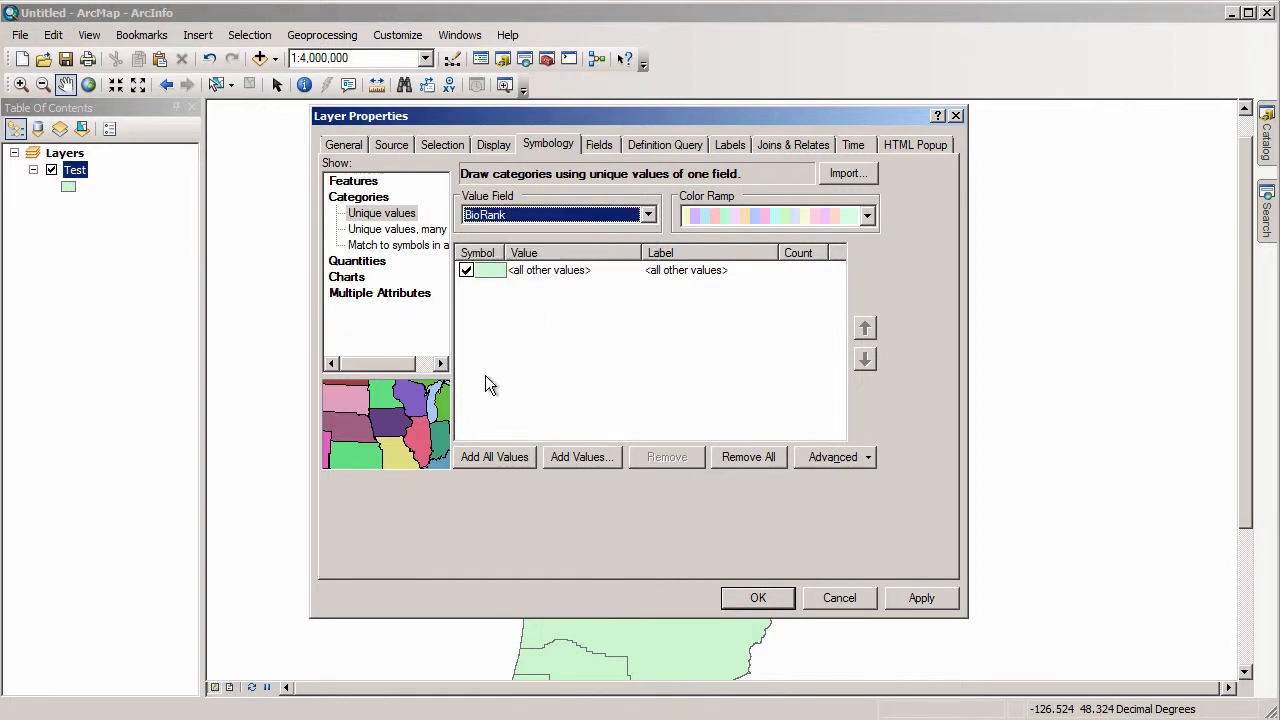
- Apply the BioRank value field, add all its values as categories to the Test layer's symbology, and apply them to the map
click(922, 598)
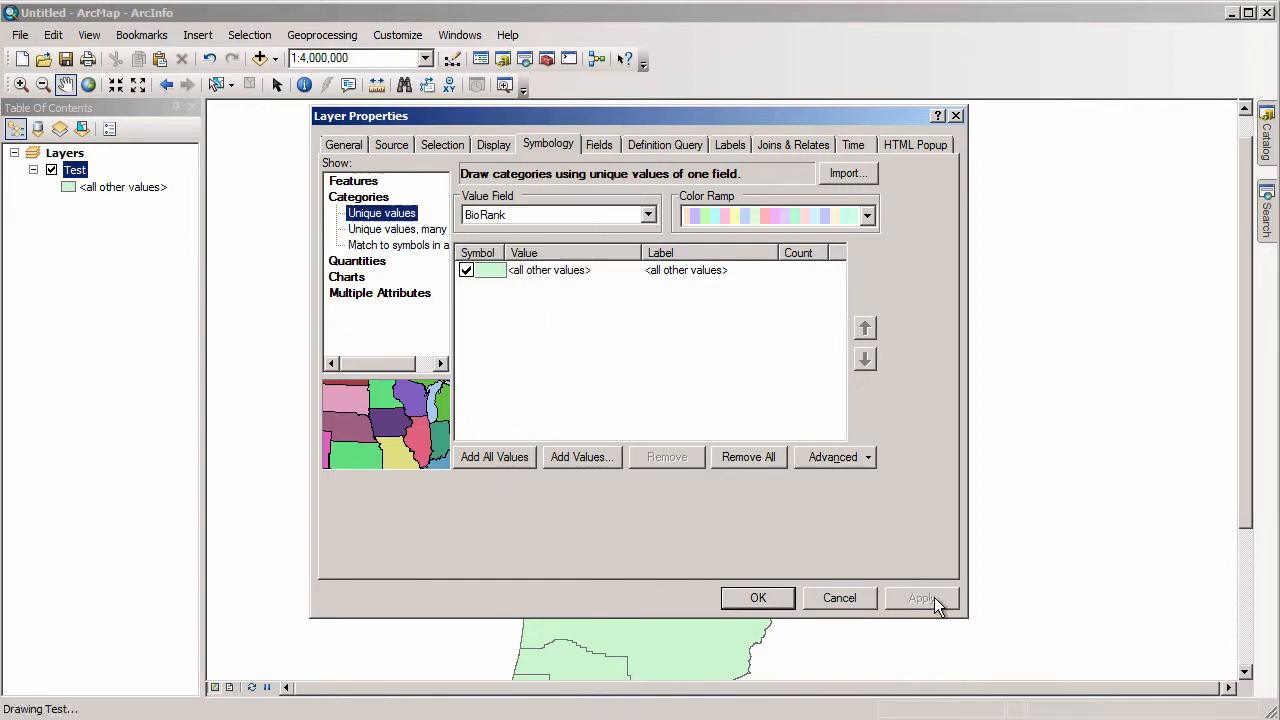
click(758, 598)
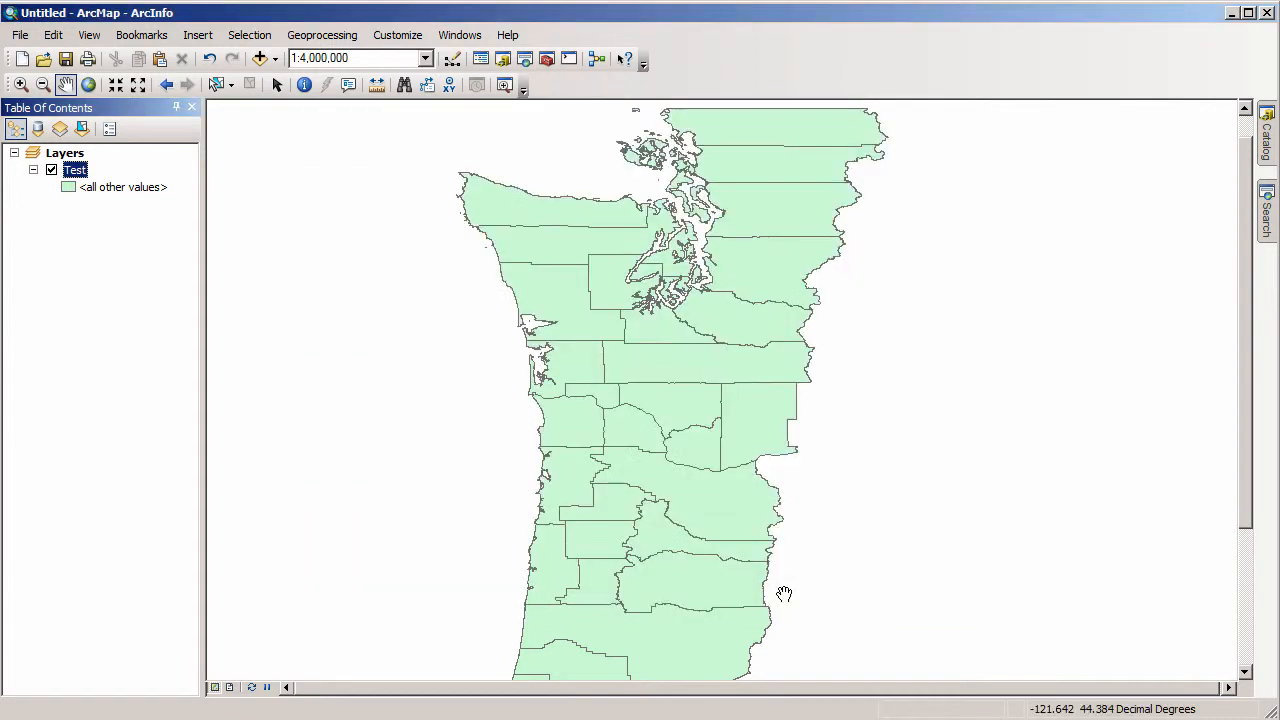
right_click(83, 175)
click(60, 228)
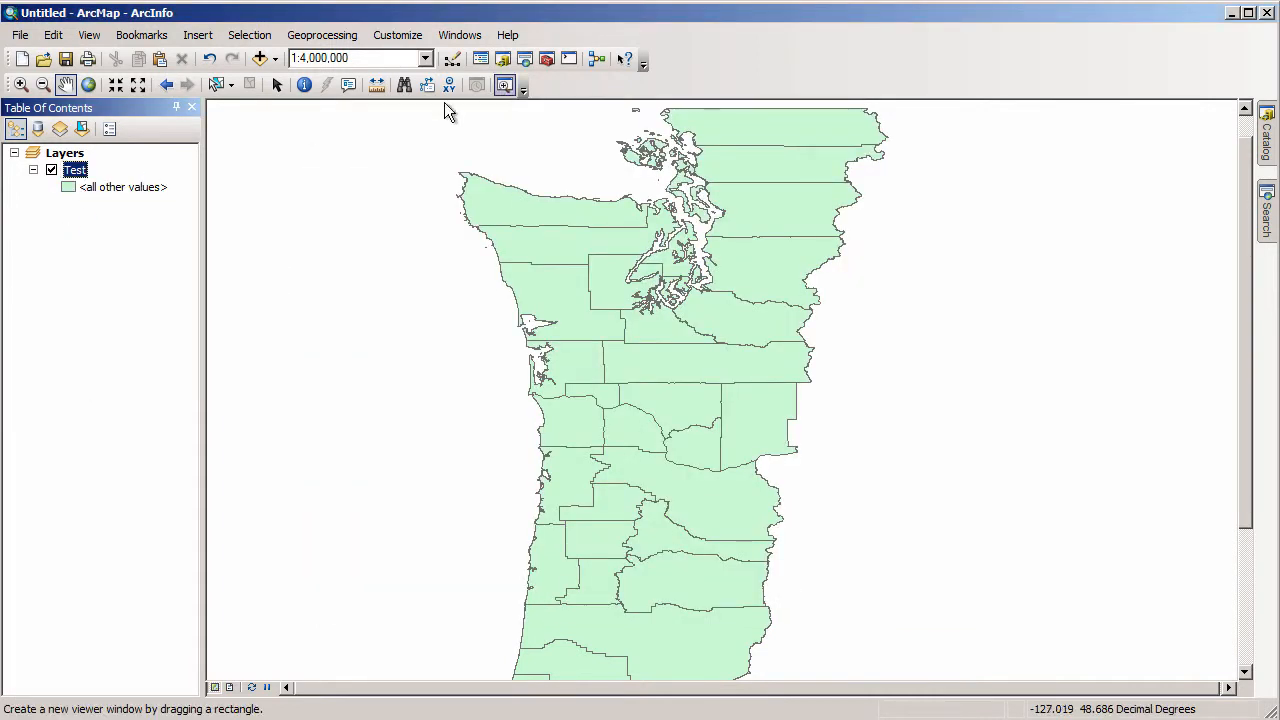
right_click(78, 173)
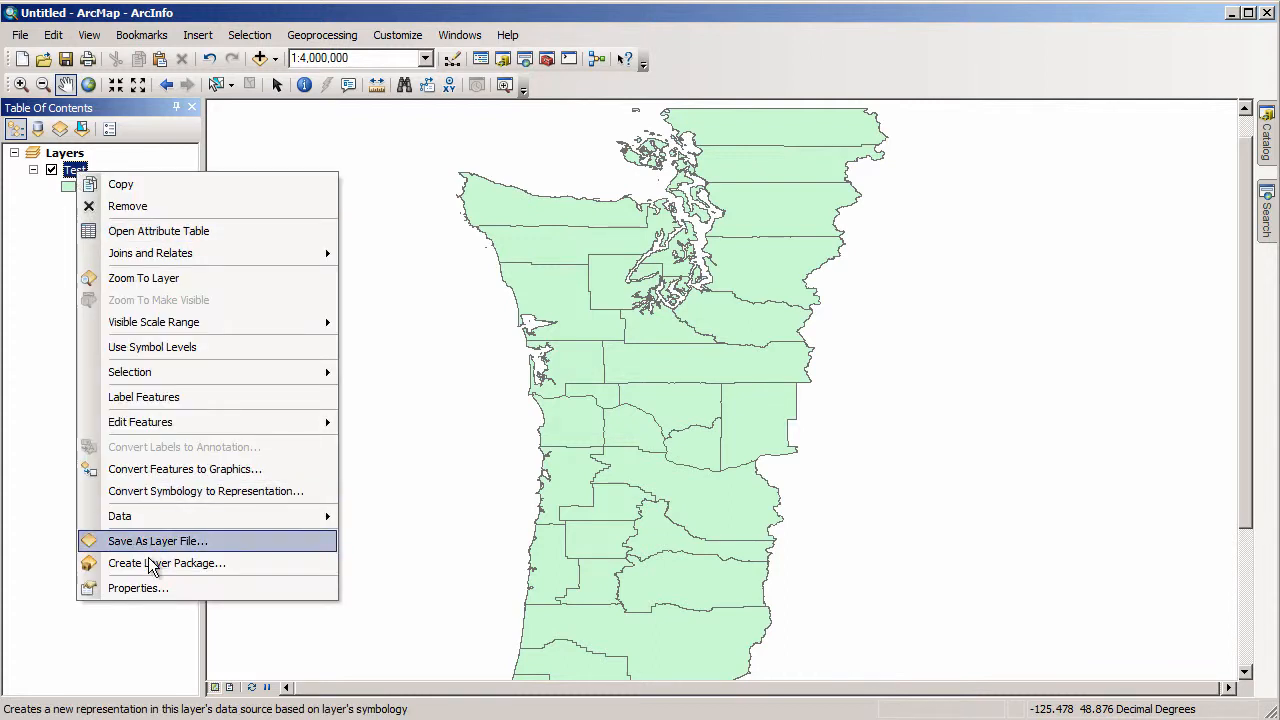
click(136, 589)
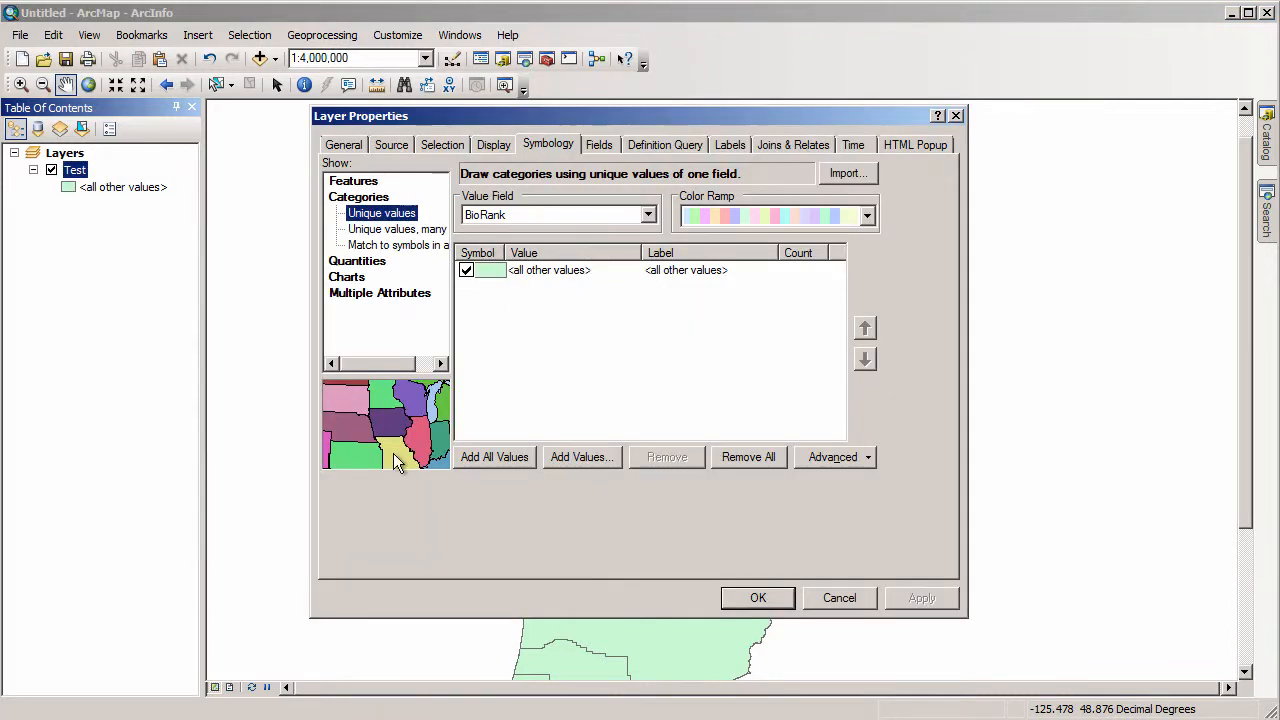
click(494, 457)
click(952, 600)
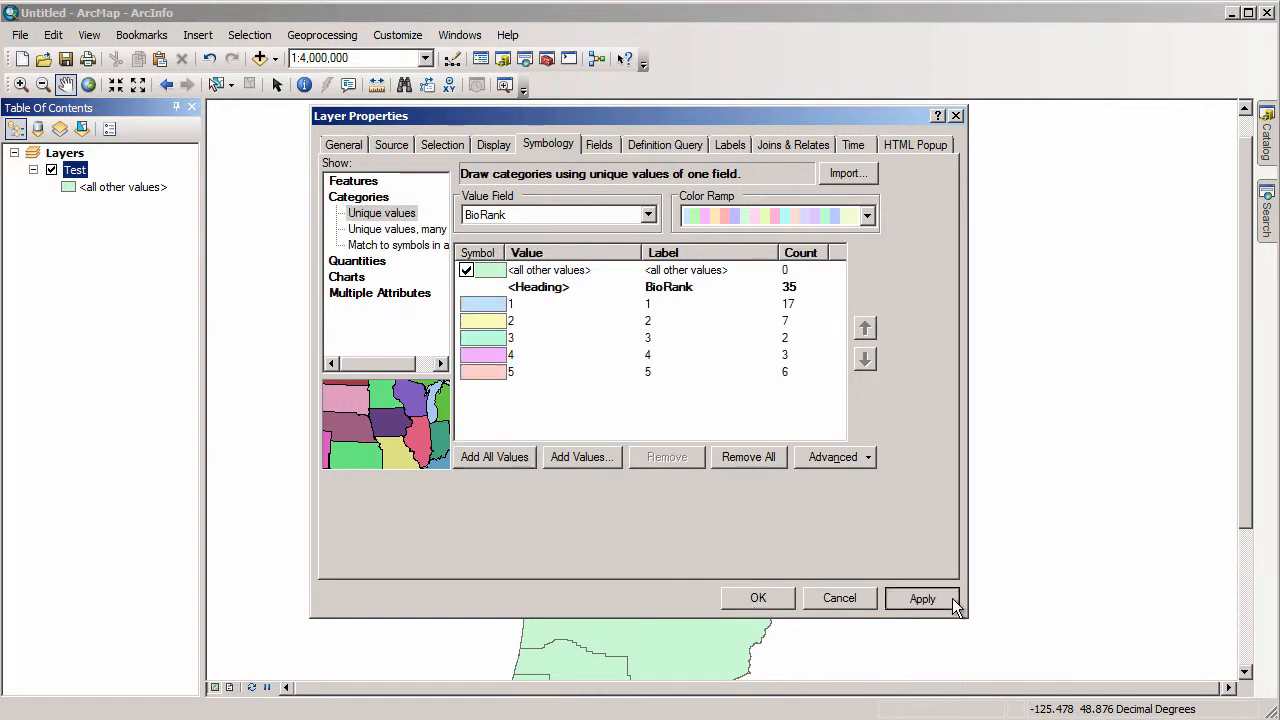
click(777, 596)
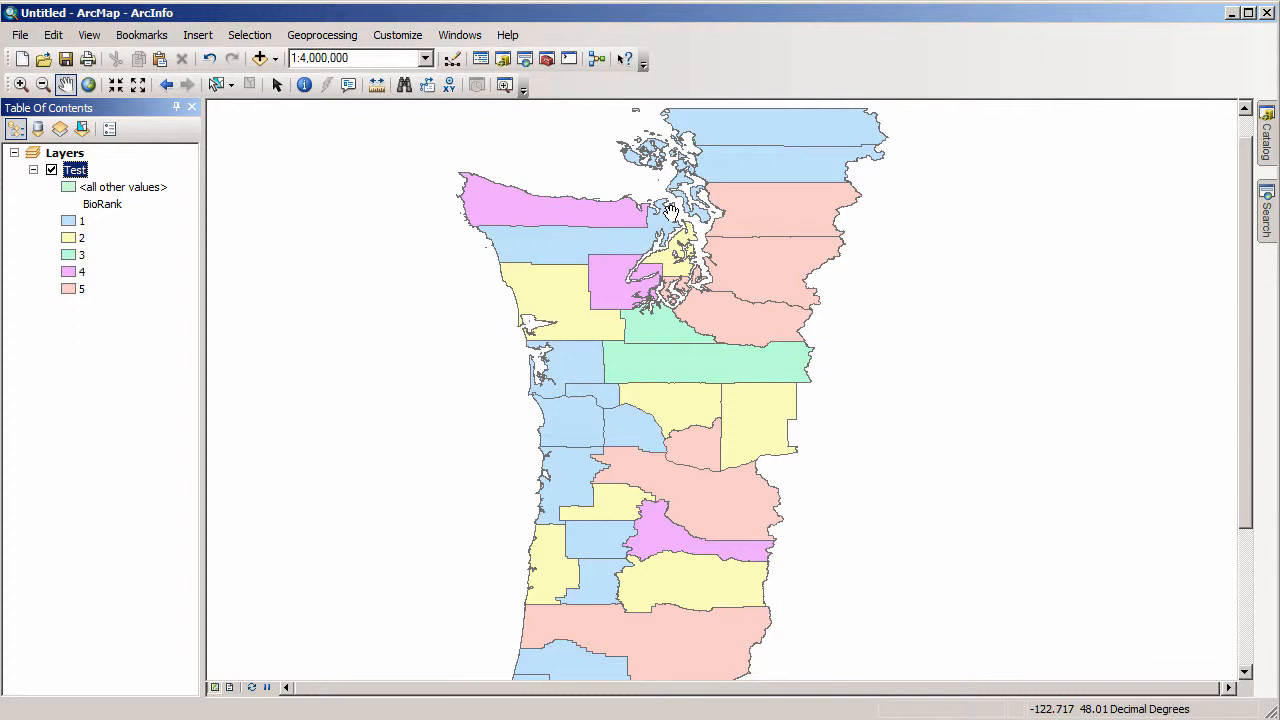
- Set the color ramp of the Test layer's BioRank categories to the light-to-dark blue gradient
right_click(73, 172)
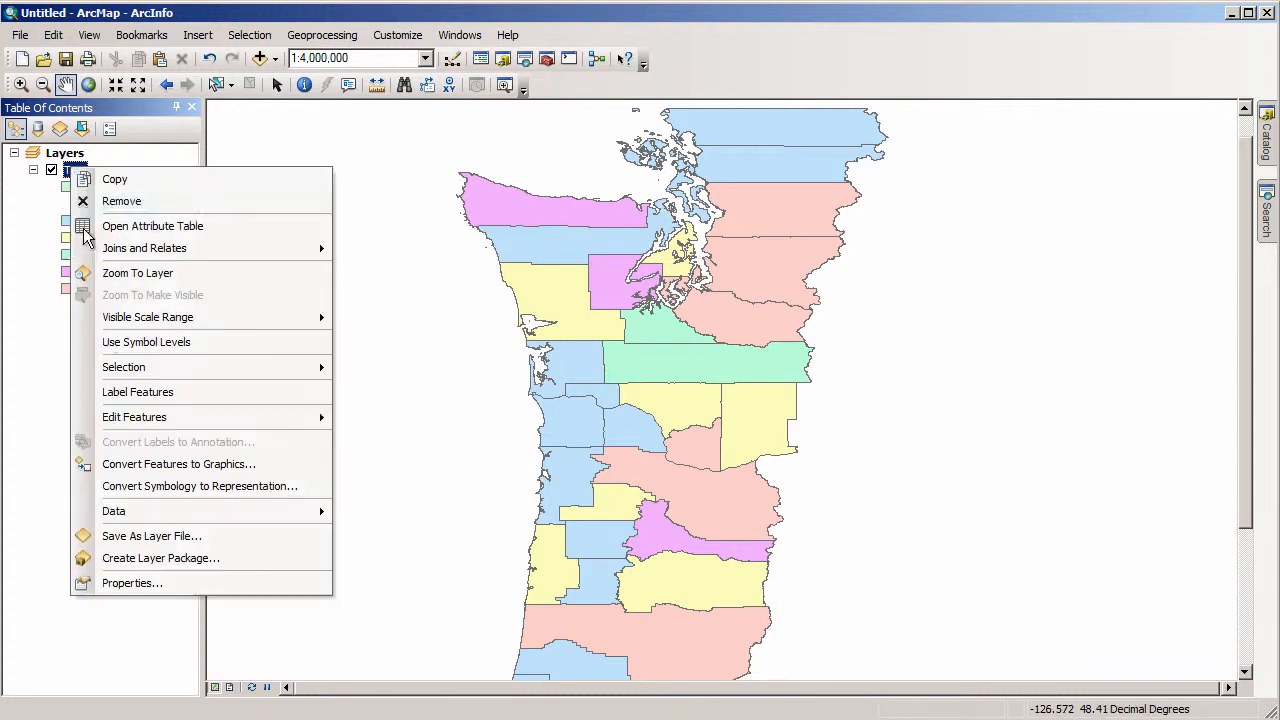
click(144, 583)
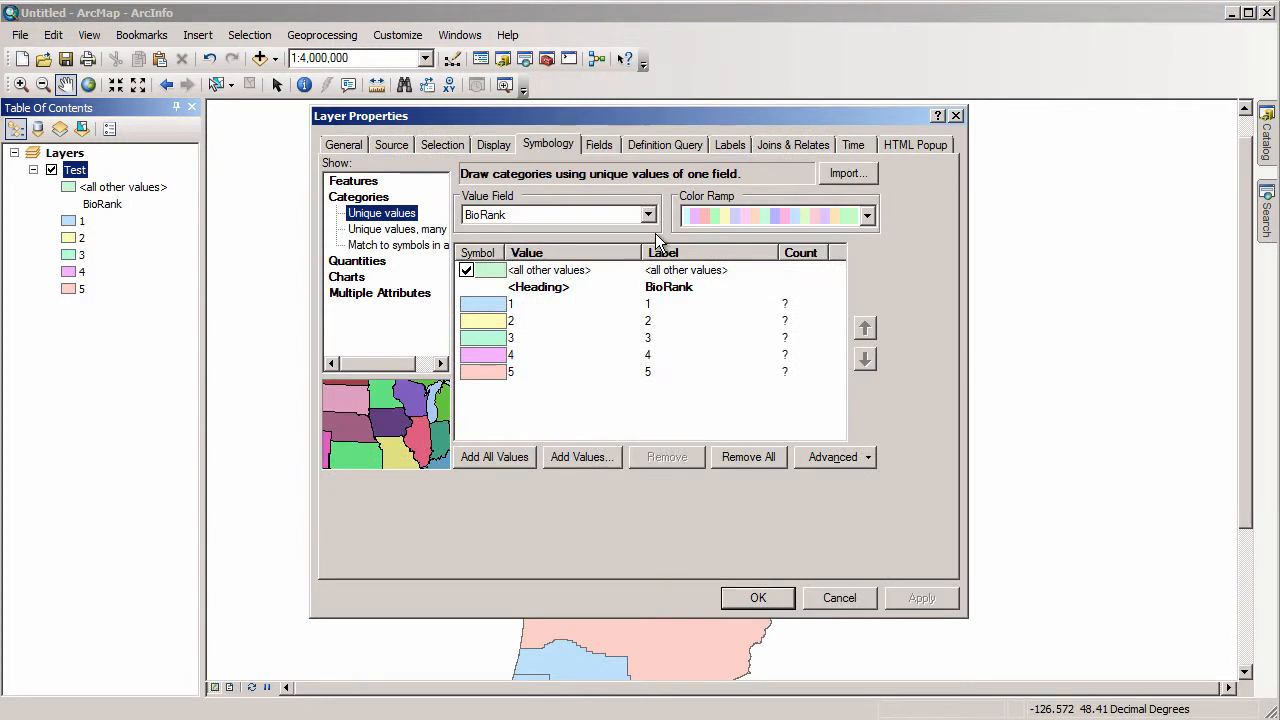
click(867, 216)
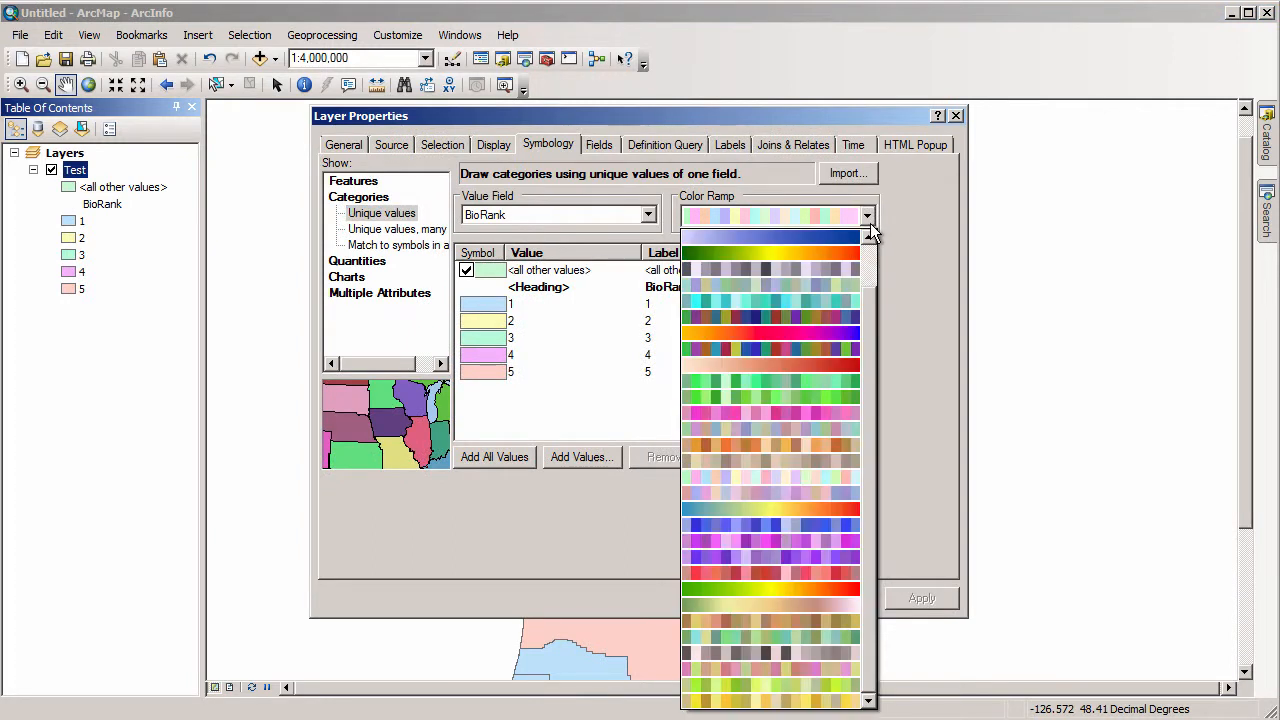
click(831, 233)
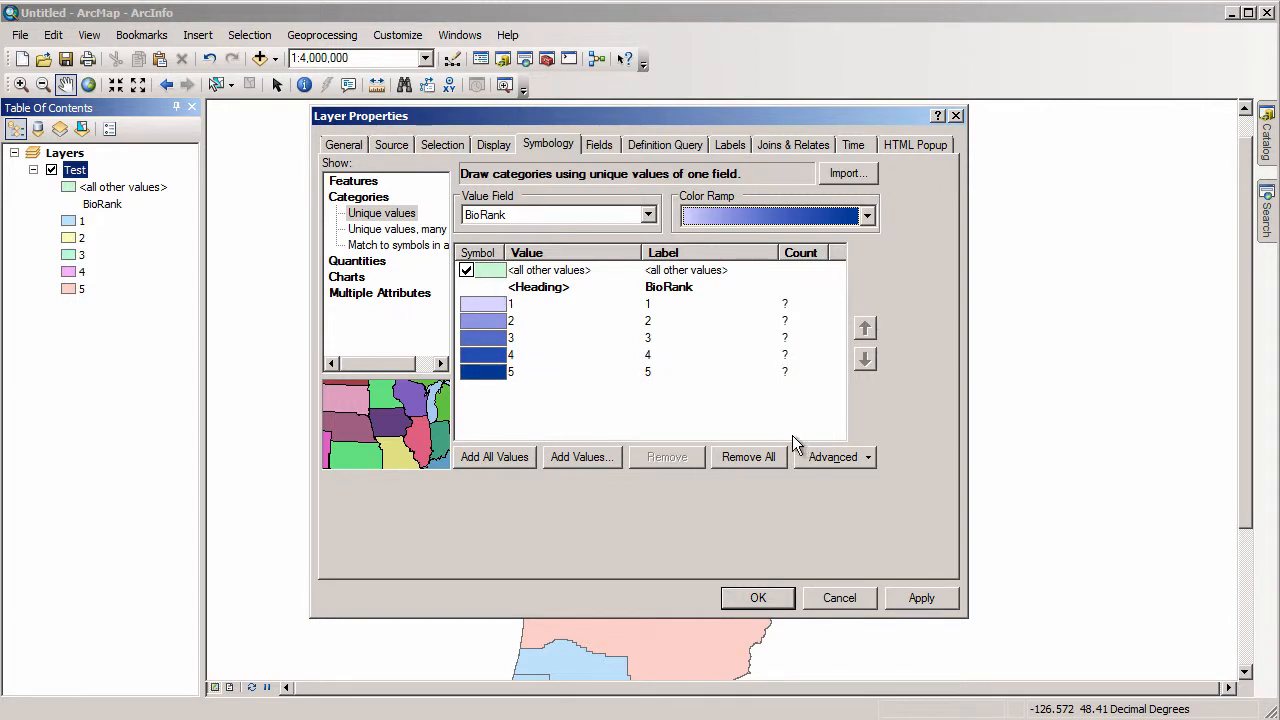
- Vary the Test layer's feature transparency by the Tranparenc field and apply the symbology to the map
click(836, 462)
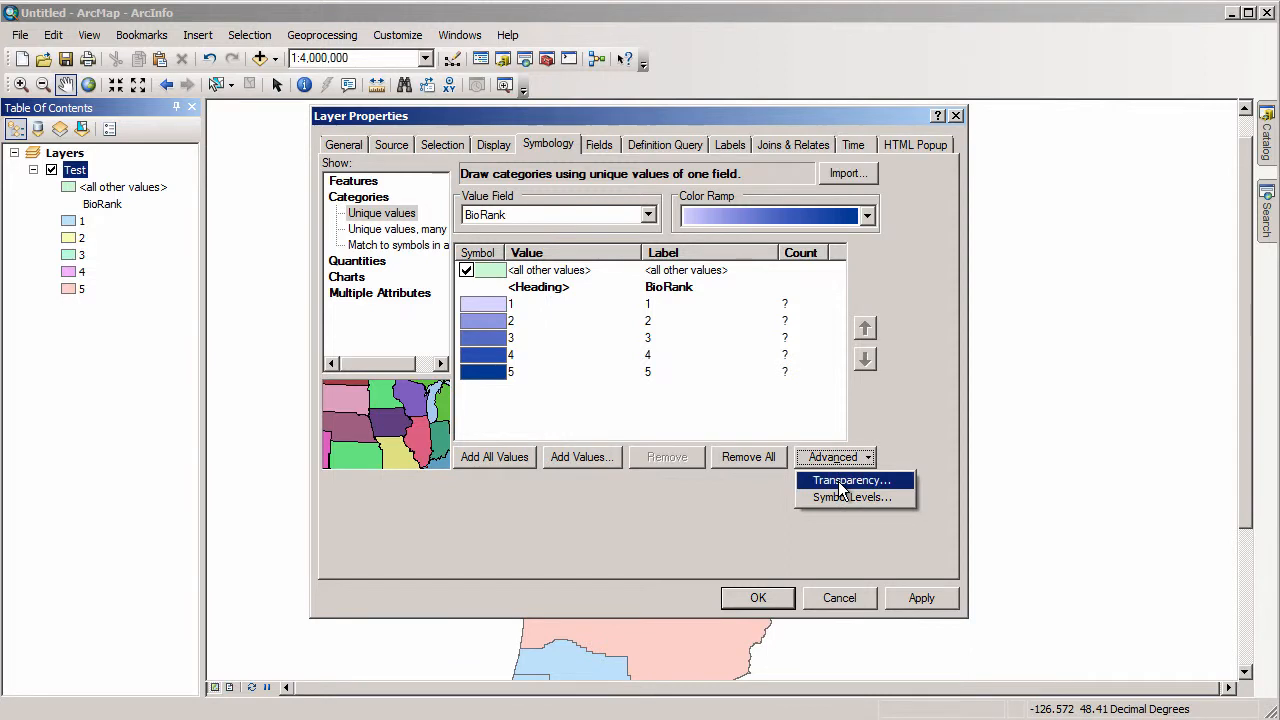
click(838, 481)
click(744, 379)
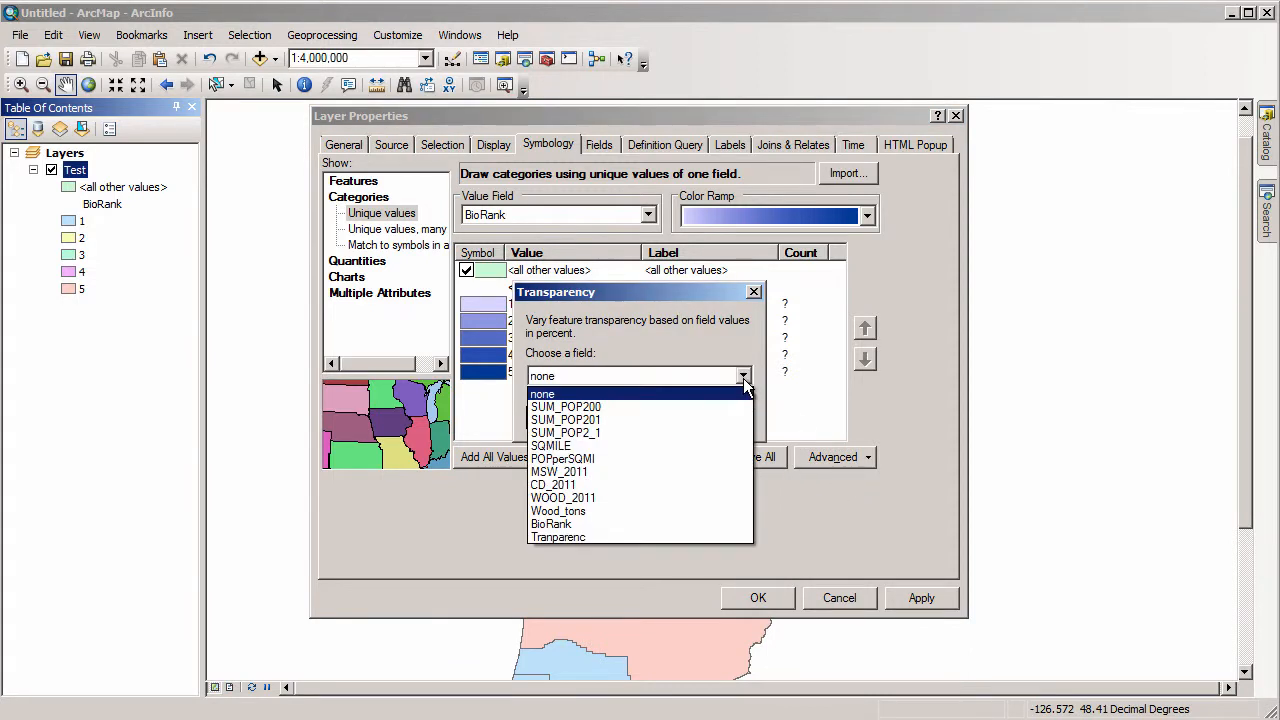
click(583, 537)
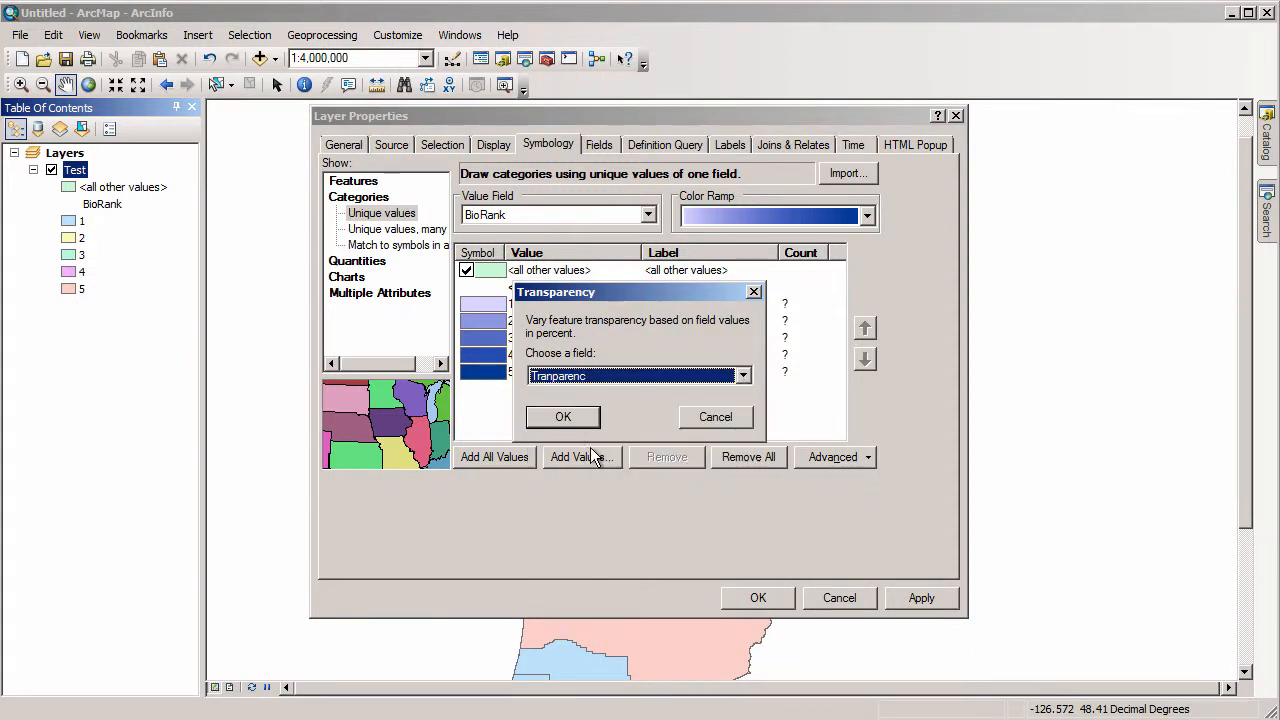
click(563, 417)
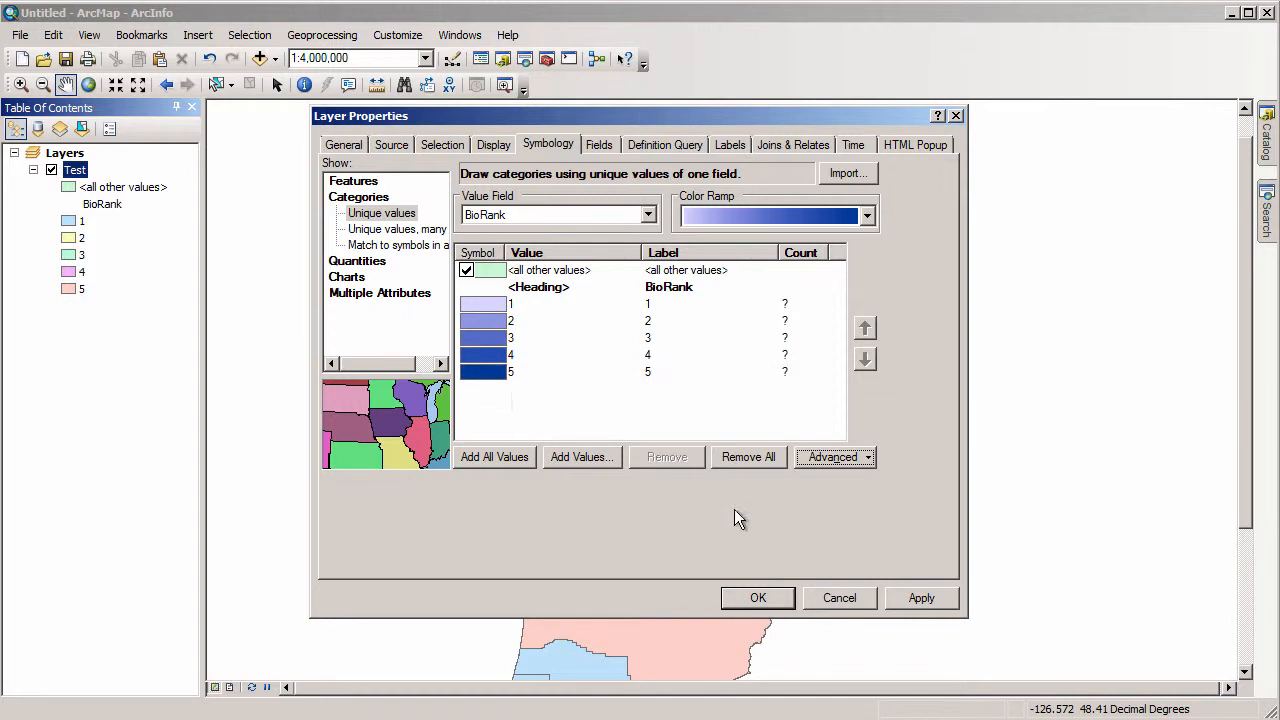
click(917, 597)
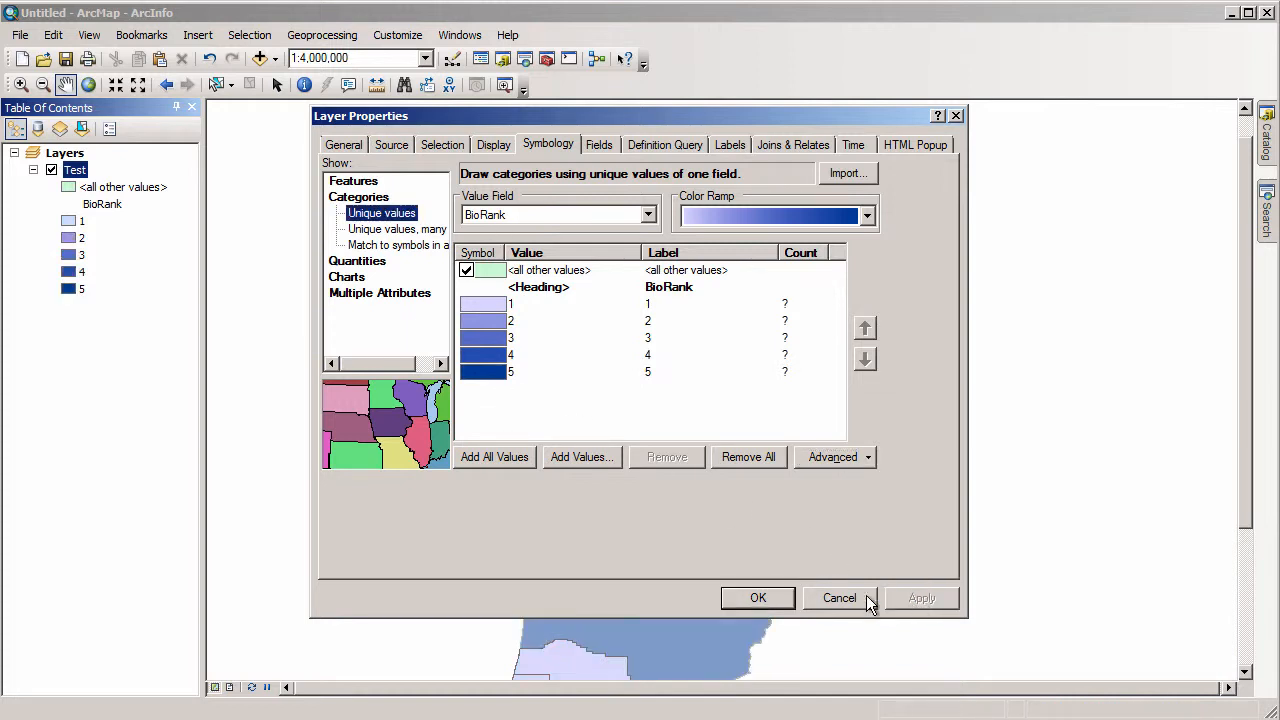
click(759, 597)
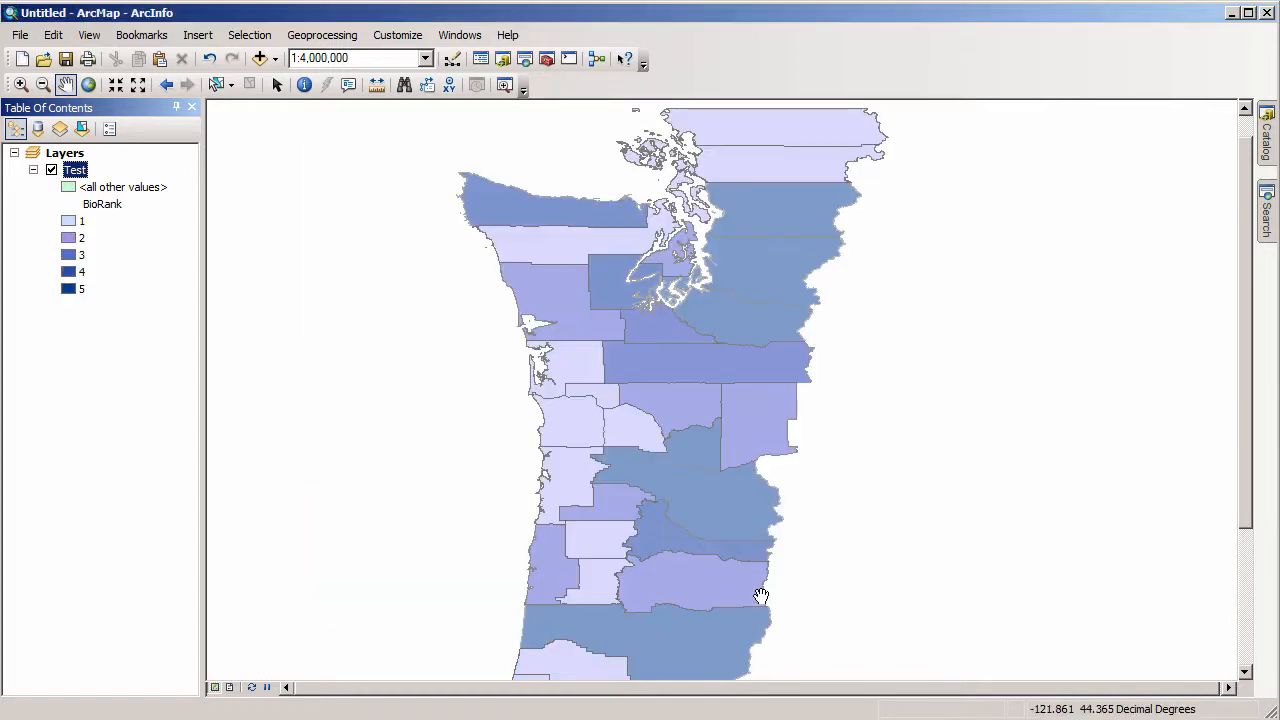
right_click(75, 172)
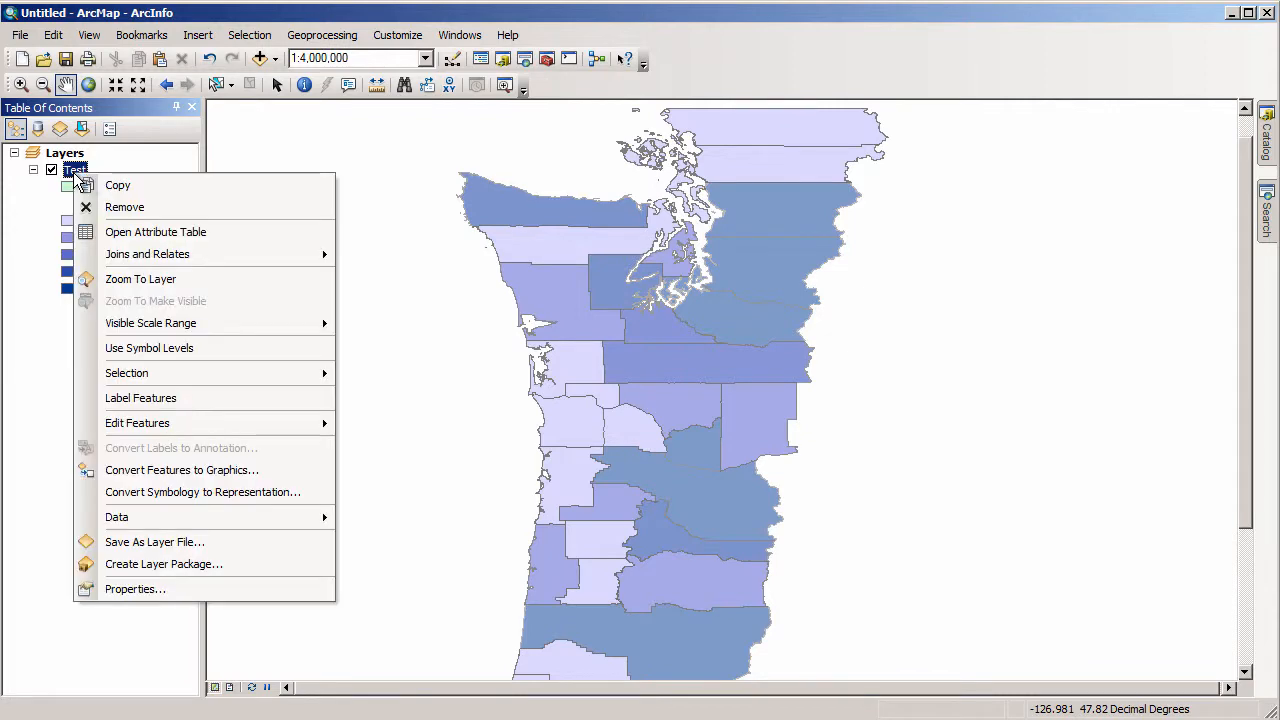
click(145, 237)
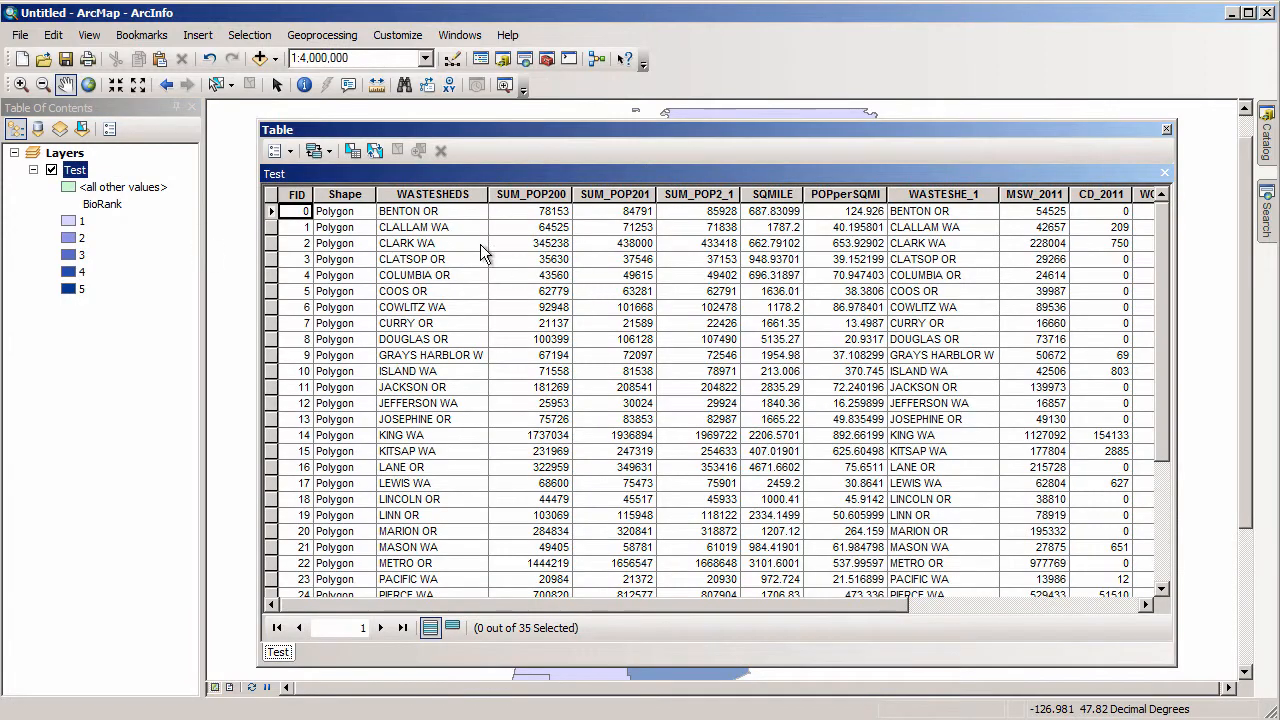
click(1166, 129)
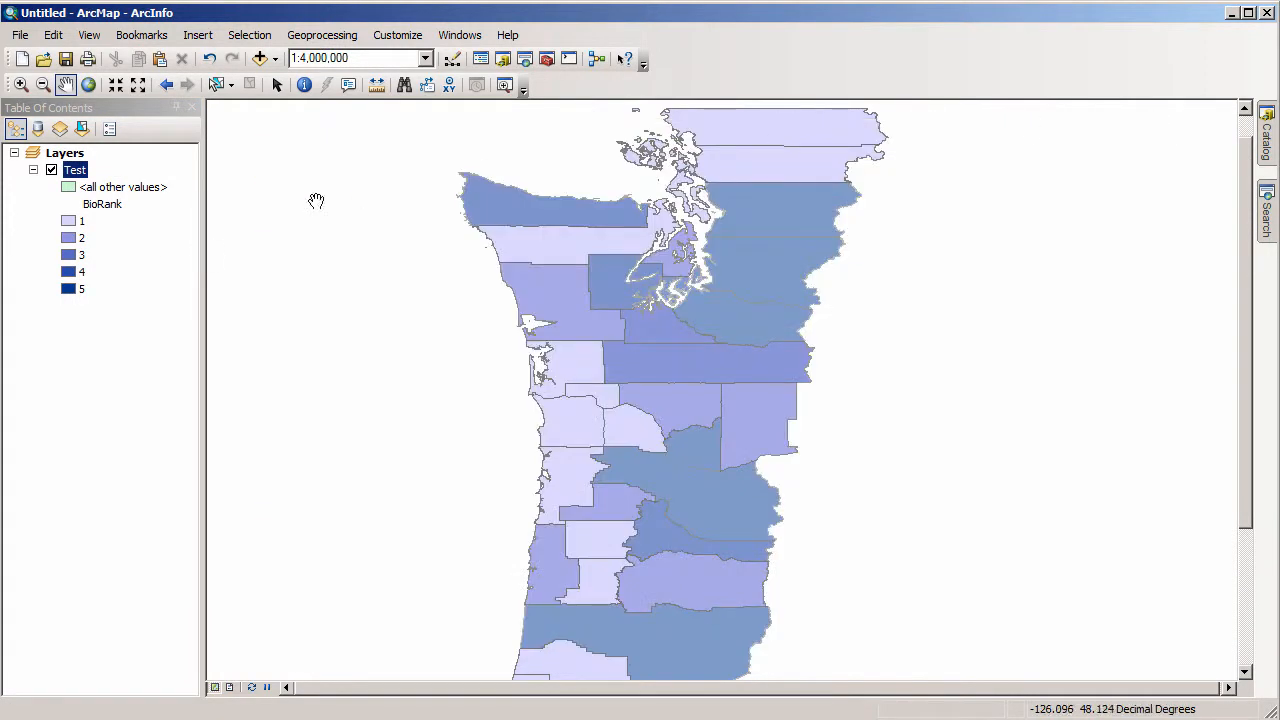
- Change the symbols of BioRank values 1 and 2 in the Test layer's symbology to the ESRI Green fill
right_click(72, 171)
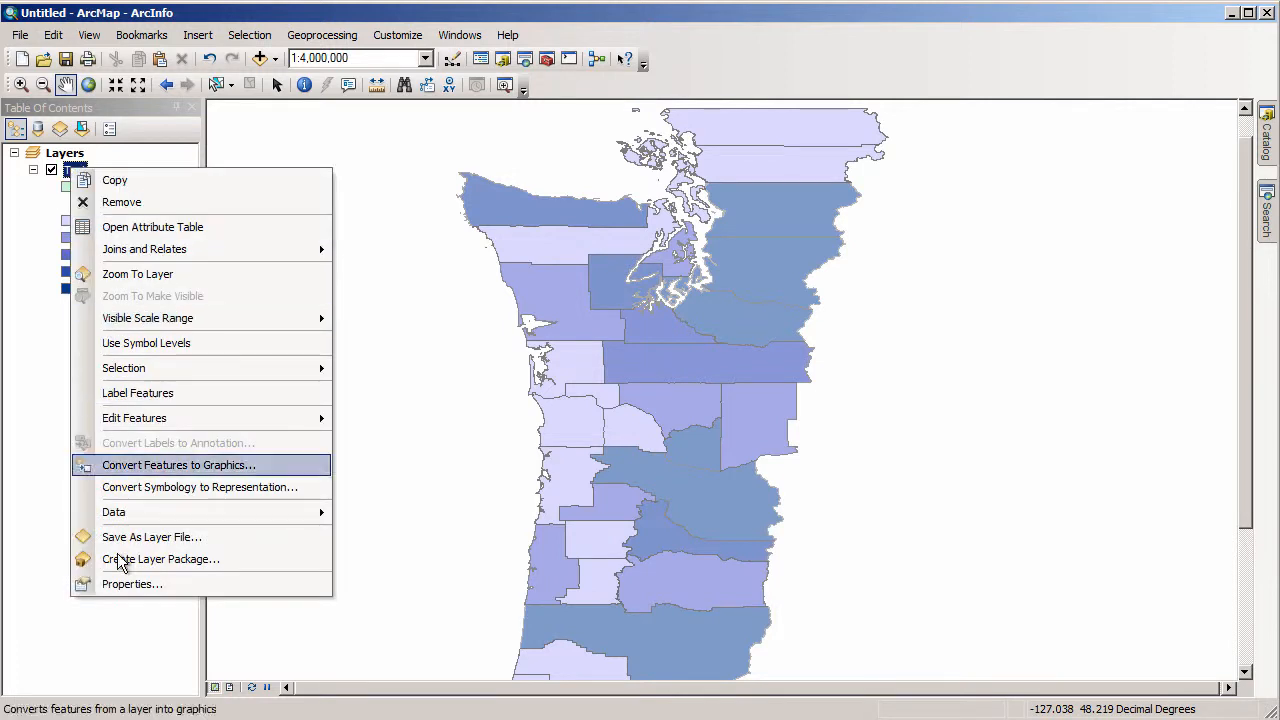
click(138, 590)
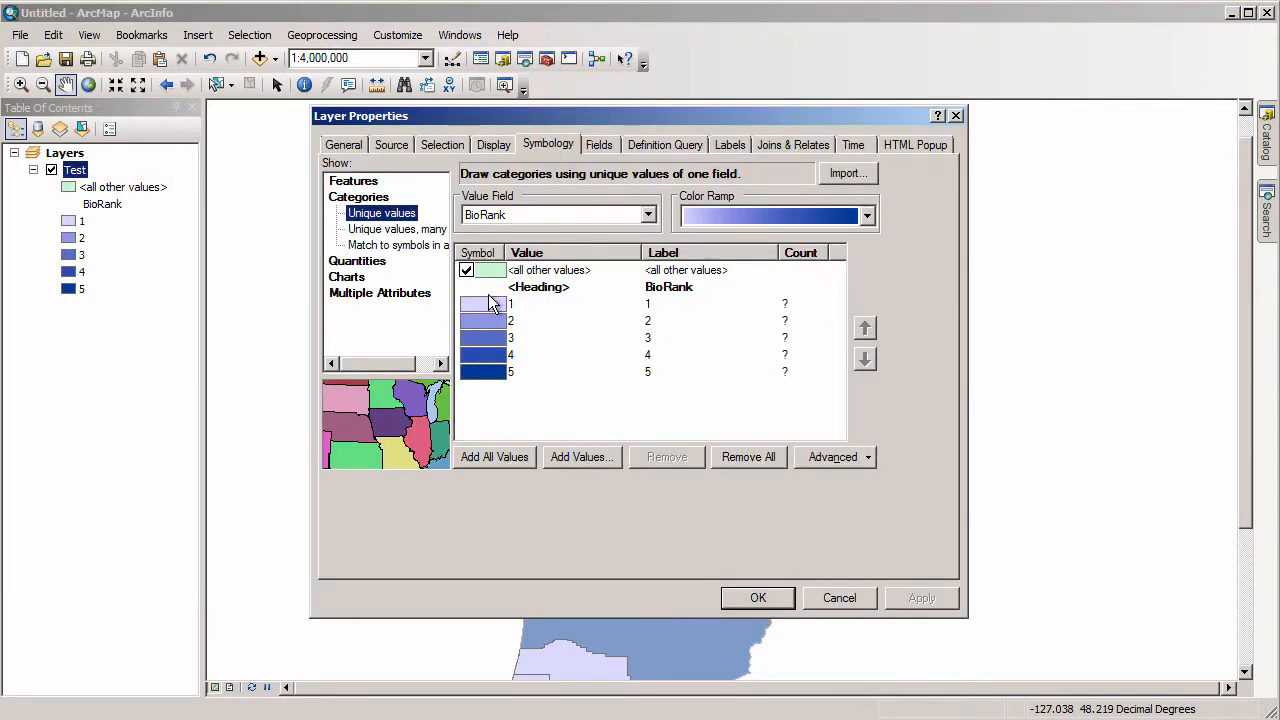
double_click(486, 303)
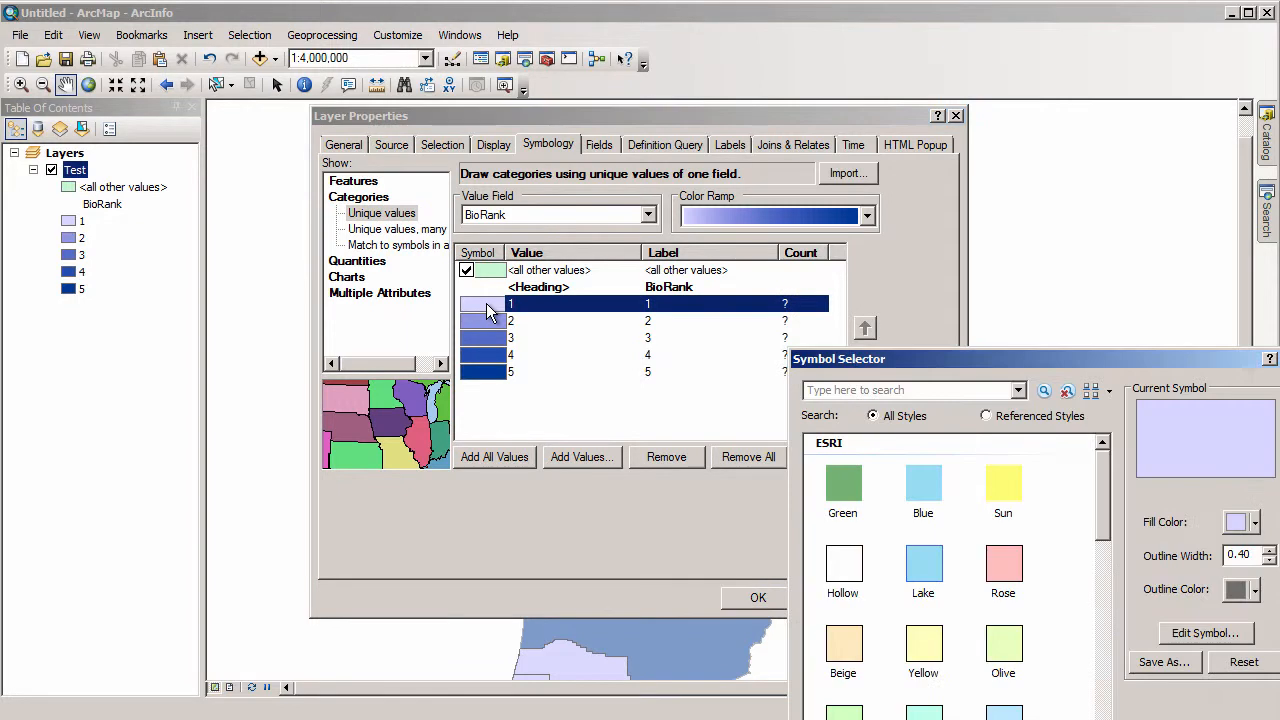
click(843, 483)
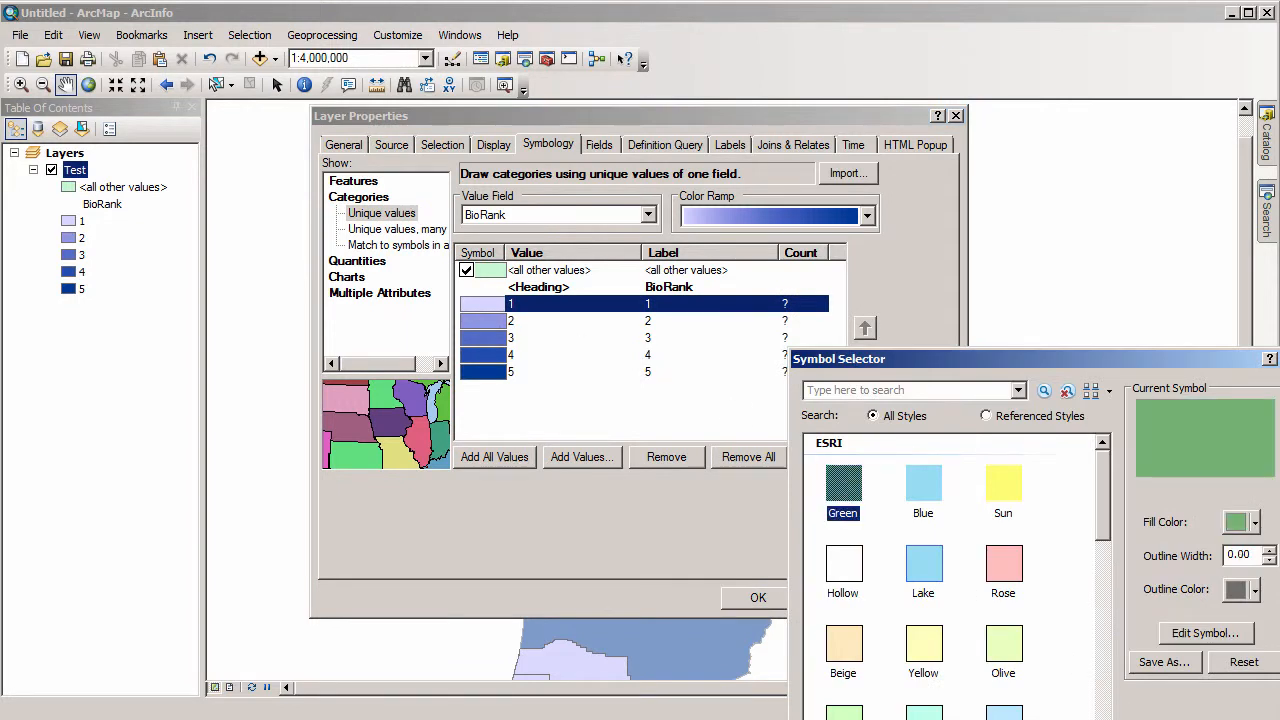
key(Return)
double_click(469, 320)
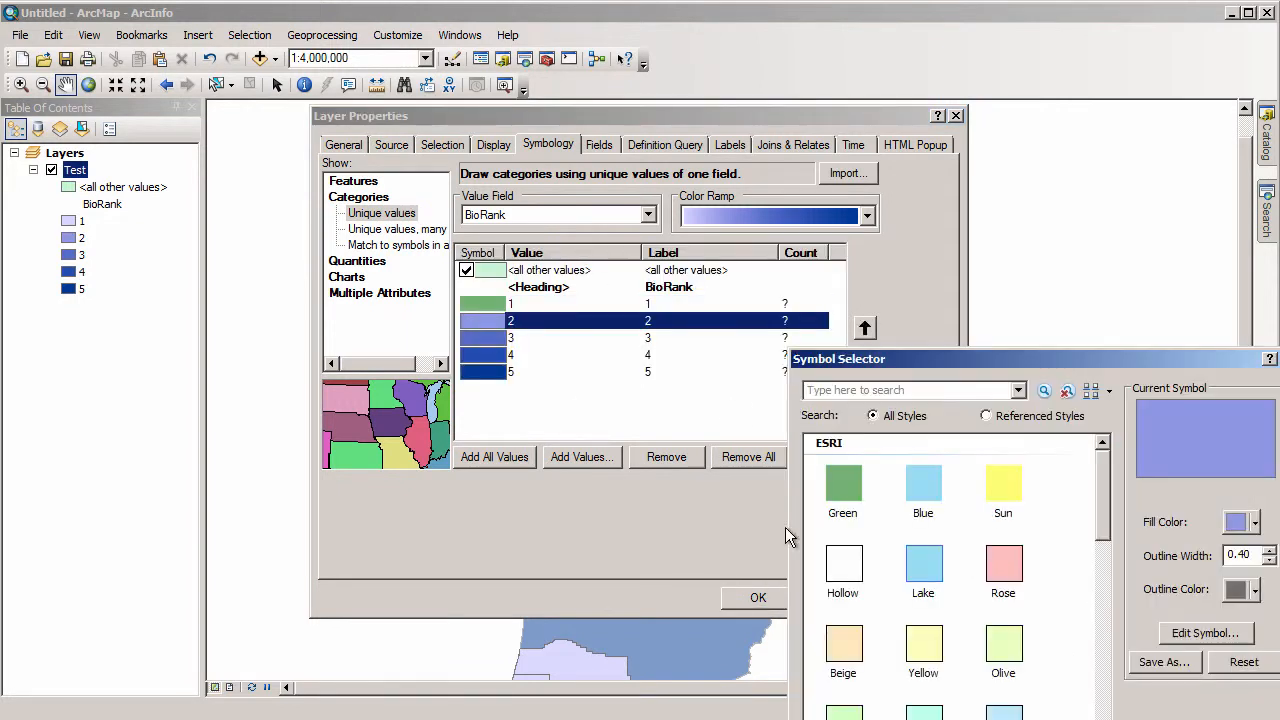
click(845, 495)
key(Return)
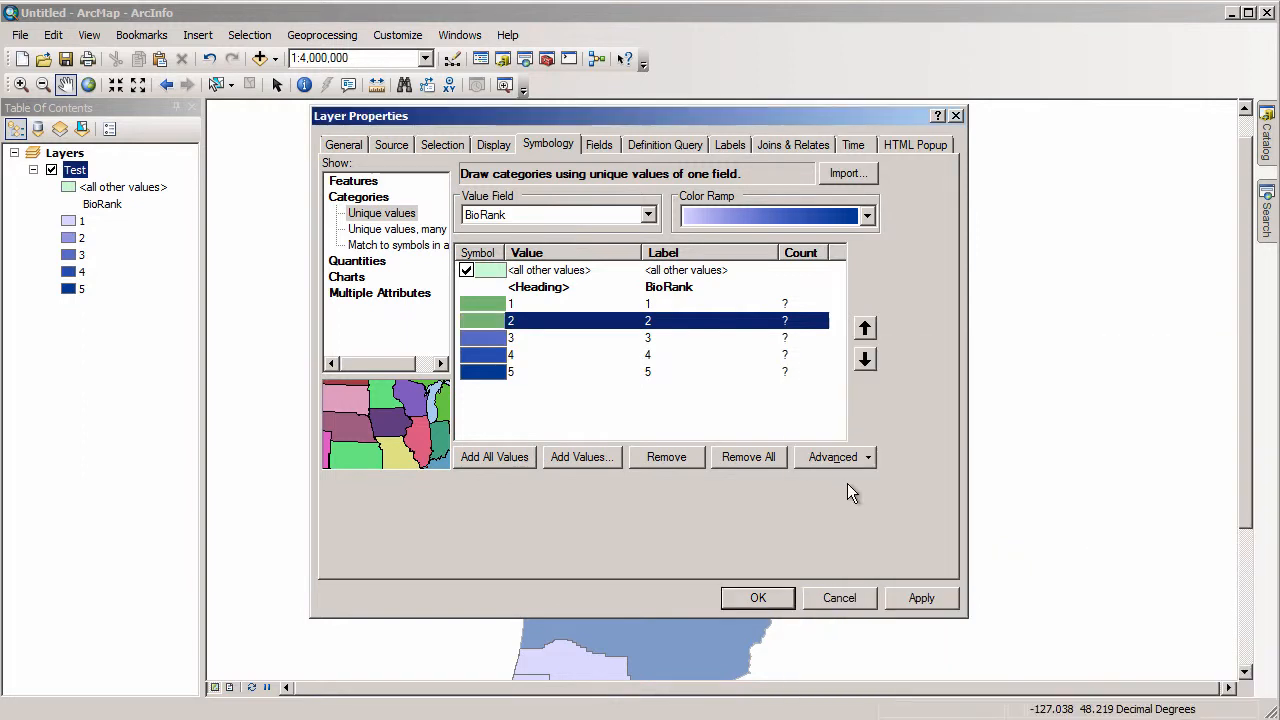
- Change the symbols of BioRank values 3 and 4 to the ESRI Green fill
double_click(480, 337)
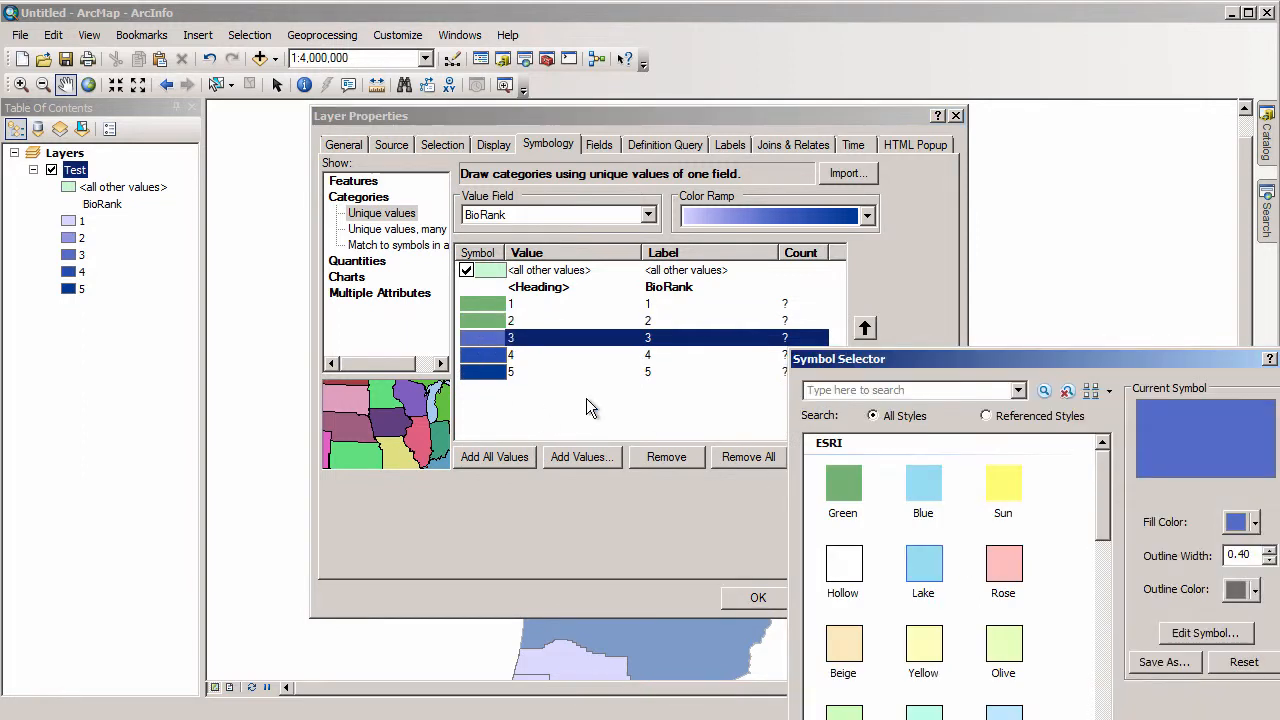
click(845, 488)
key(Return)
double_click(490, 355)
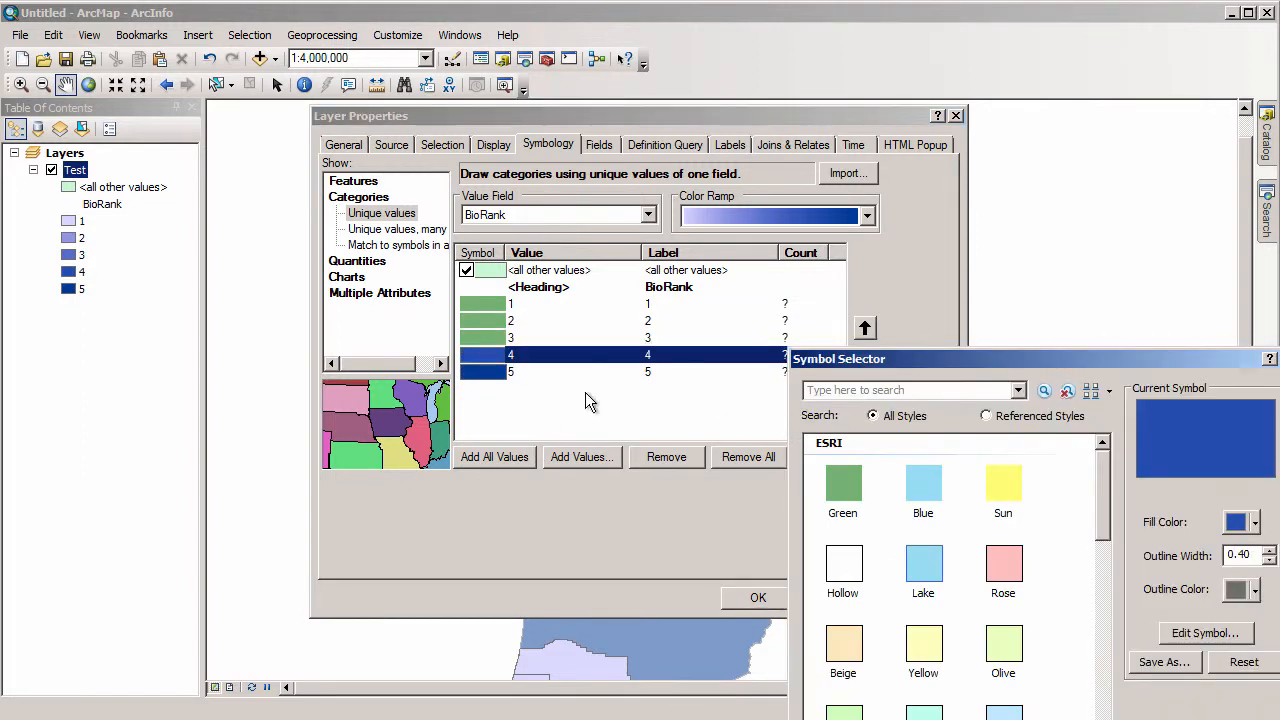
click(843, 484)
key(Return)
- Change the symbol of BioRank value 5 to the ESRI Green fill and apply the symbology to the map
click(468, 372)
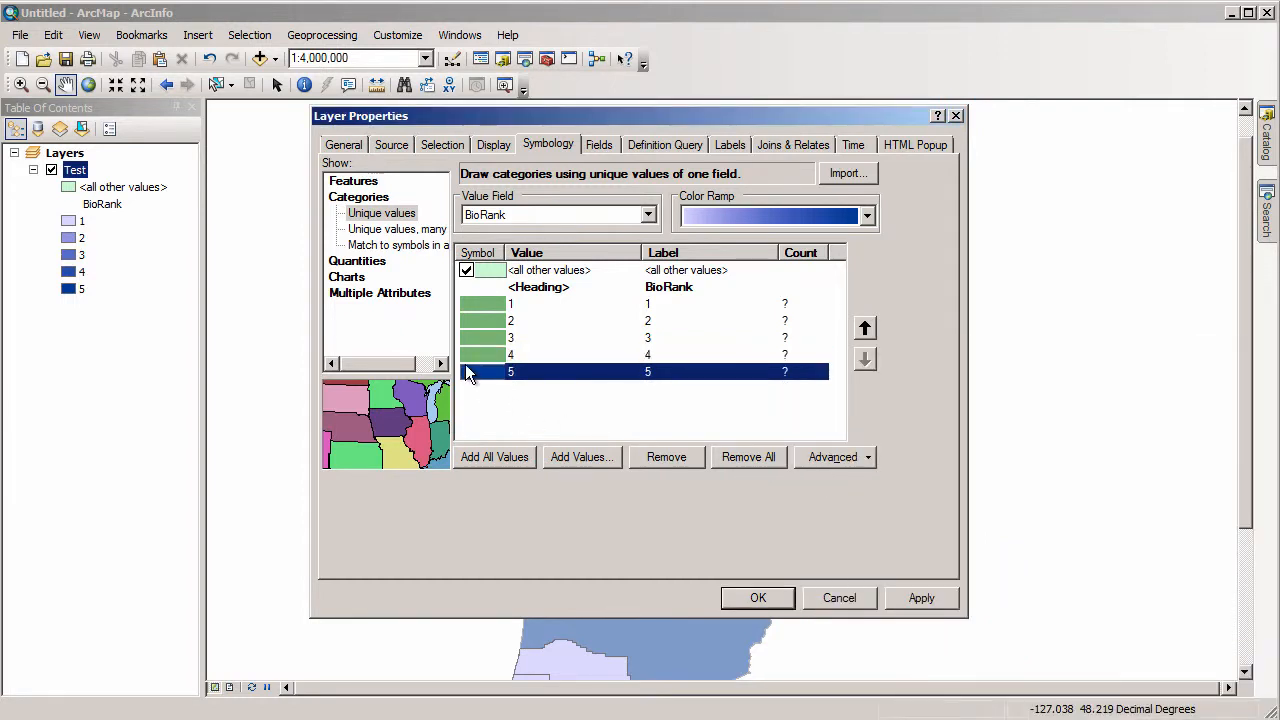
double_click(468, 372)
click(858, 482)
key(Return)
click(935, 603)
click(758, 597)
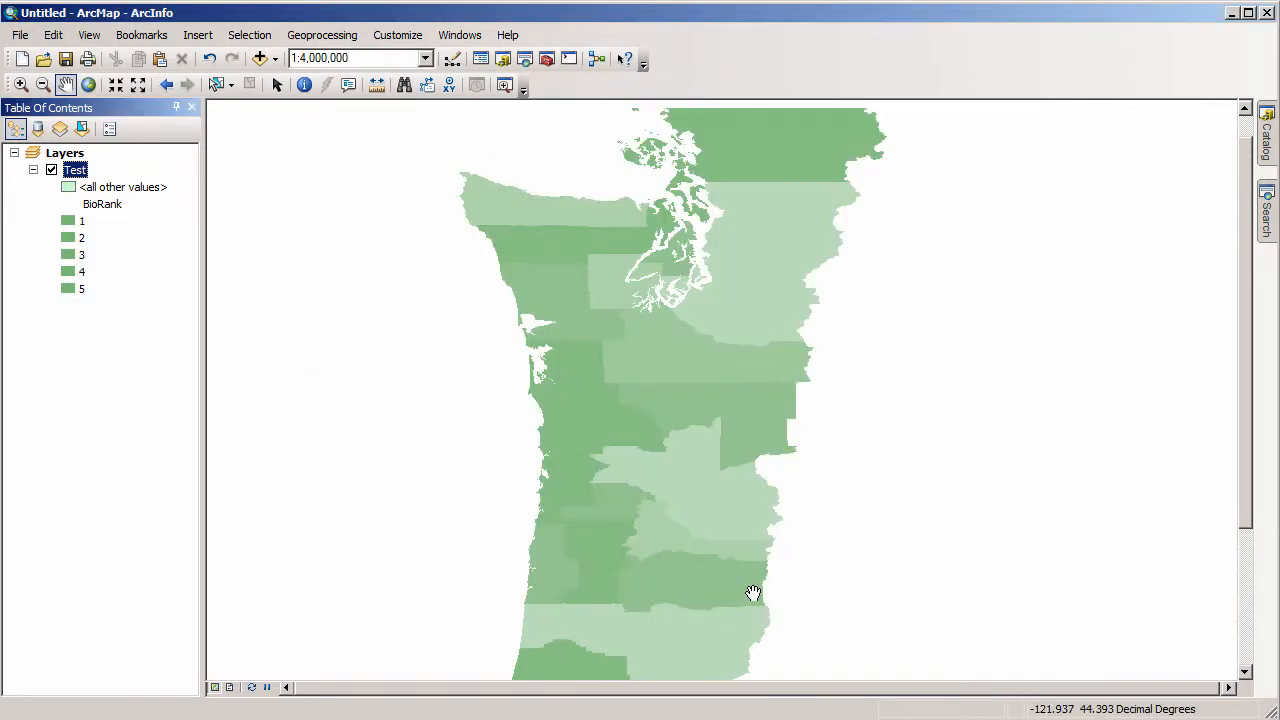